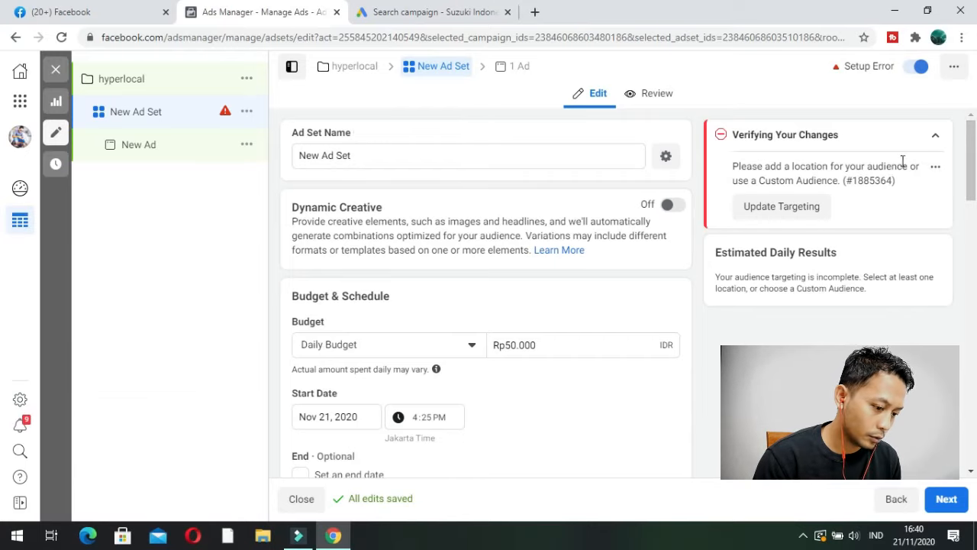
Try the location audience options "People living in this location" and "People recently in this location" for the new ad set.
{"action": "left_click_drag", "start_coordinate": [973, 145], "coordinate": [970, 253]}
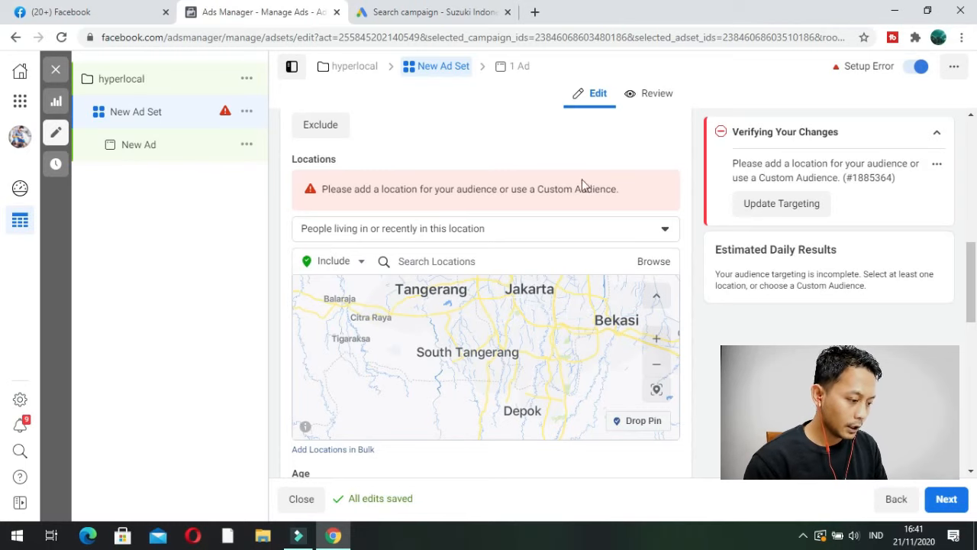
{"action": "left_click", "coordinate": [579, 229]}
{"action": "left_click", "coordinate": [578, 229]}
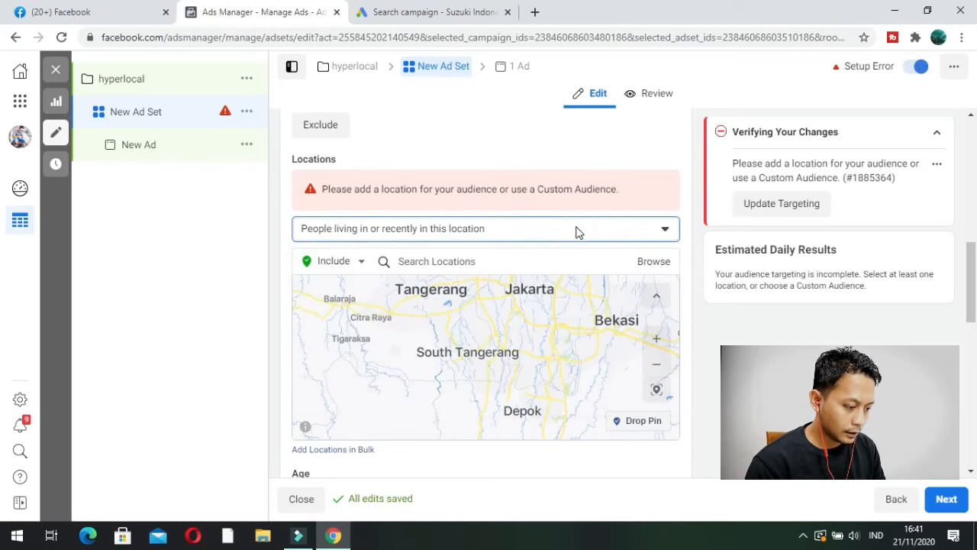
{"action": "scroll", "coordinate": [576, 228], "scroll_direction": "down", "scroll_amount": 1}
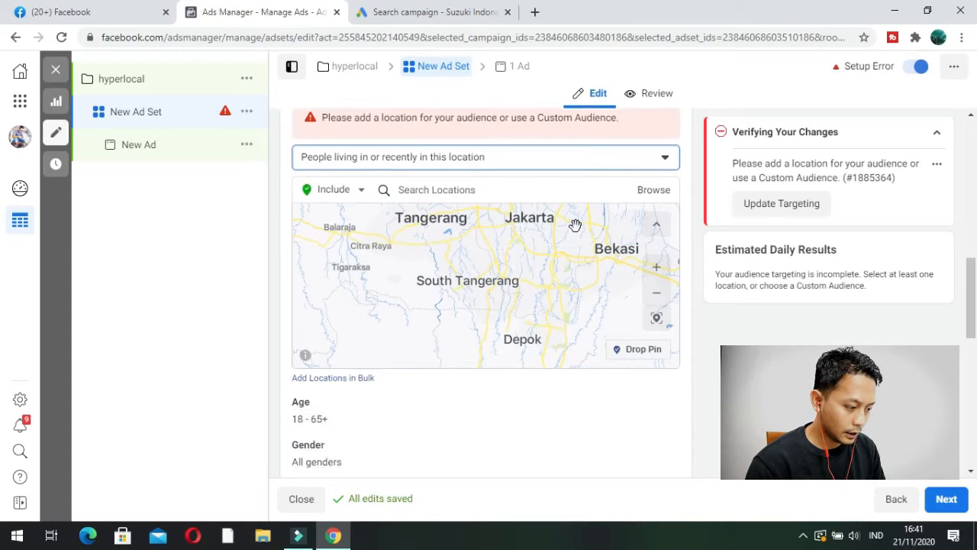
{"action": "left_click", "coordinate": [498, 190]}
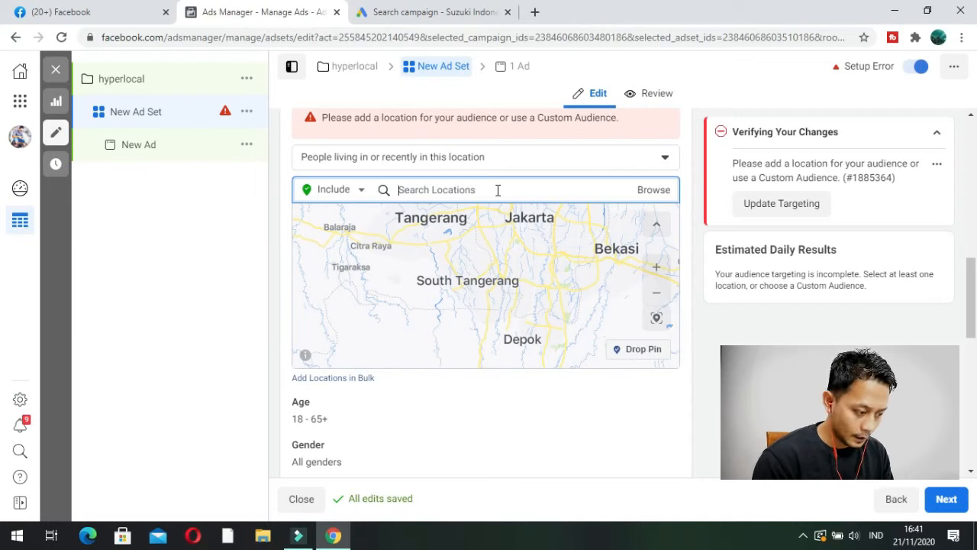
{"action": "left_click", "coordinate": [484, 156]}
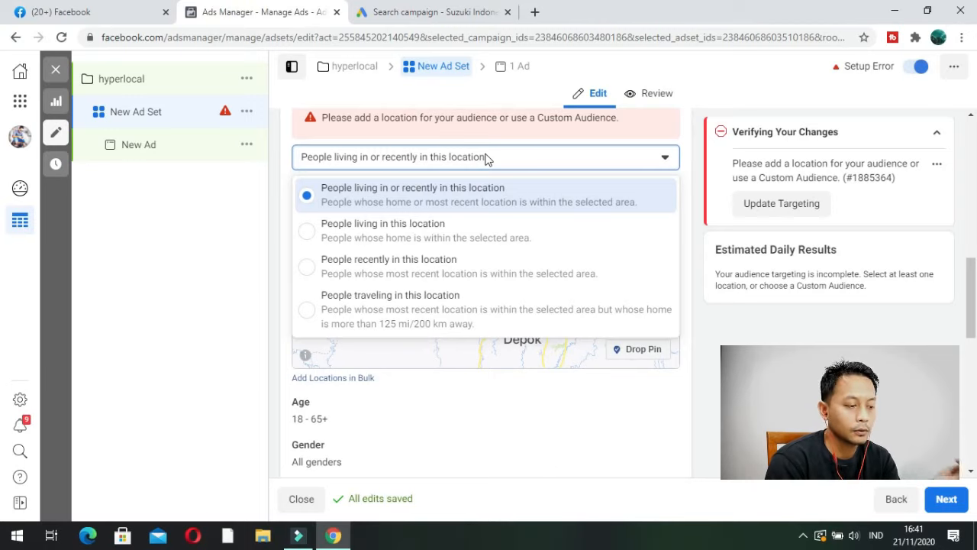
{"action": "left_click", "coordinate": [489, 234]}
{"action": "left_click", "coordinate": [526, 157]}
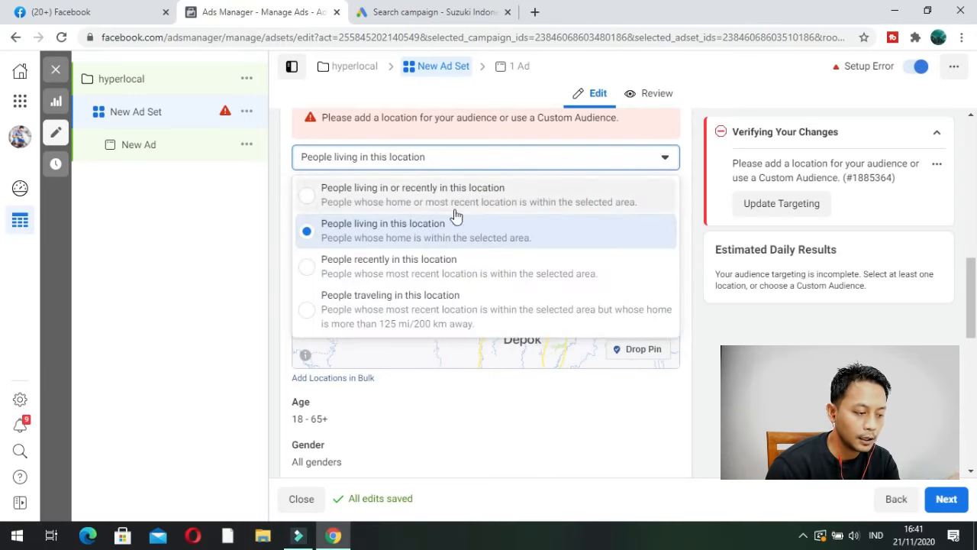
{"action": "left_click", "coordinate": [444, 263]}
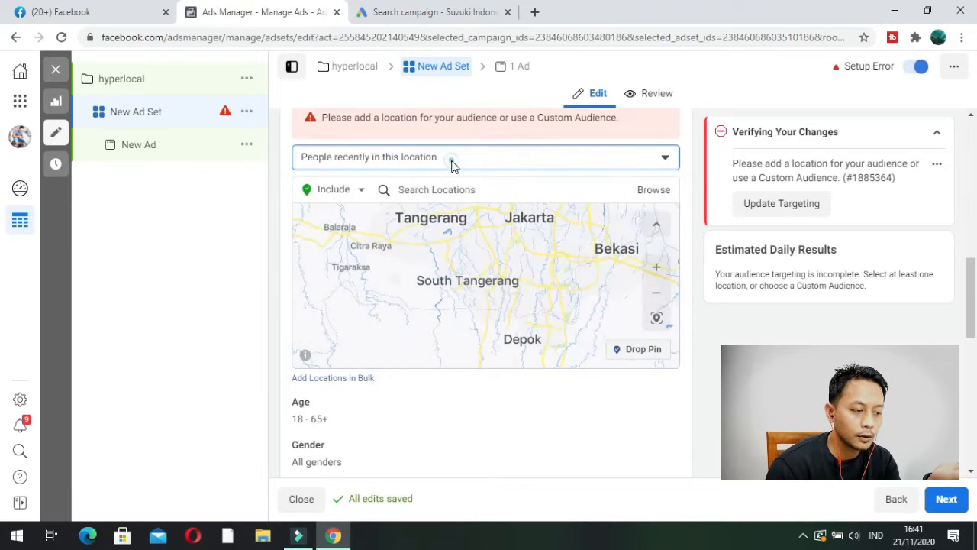
Set the location audience to "People living in or recently in this location" and include the city Tangerang, Banten, Indonesia.
{"action": "left_click", "coordinate": [451, 163]}
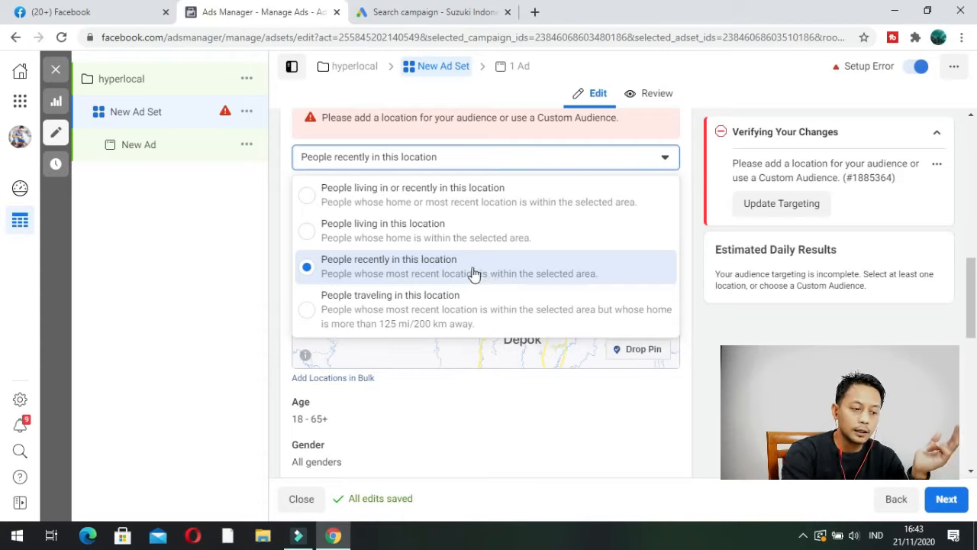
{"action": "left_click", "coordinate": [436, 194]}
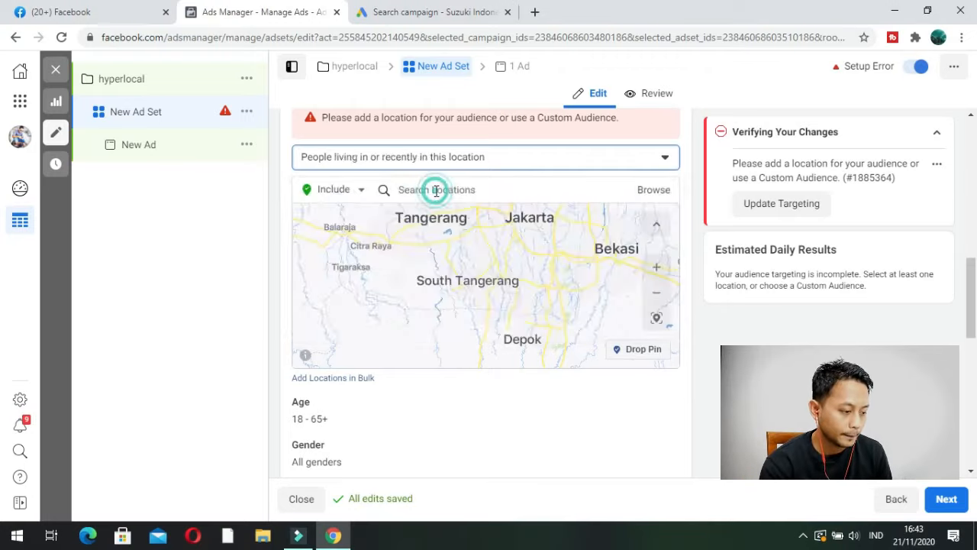
{"action": "left_click", "coordinate": [435, 192]}
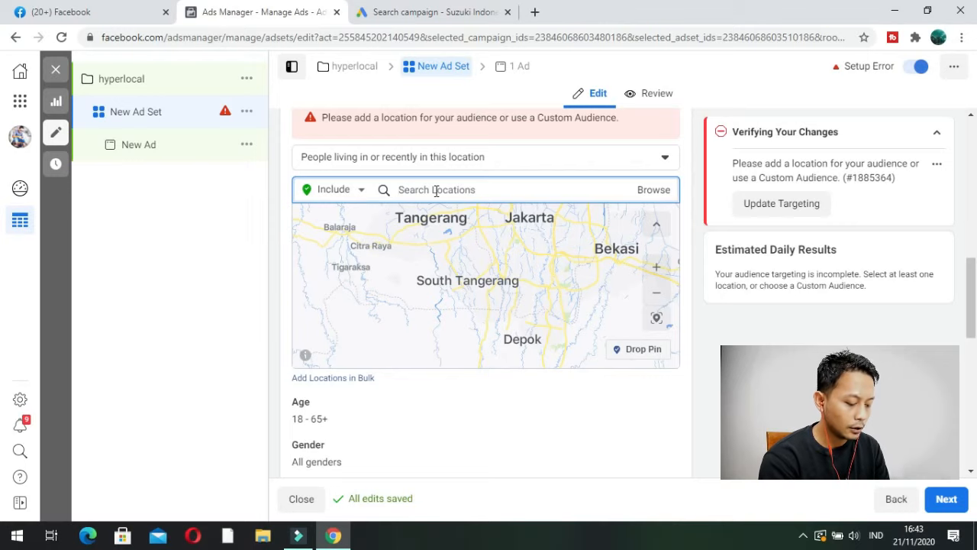
{"action": "type", "text": "tangerang"}
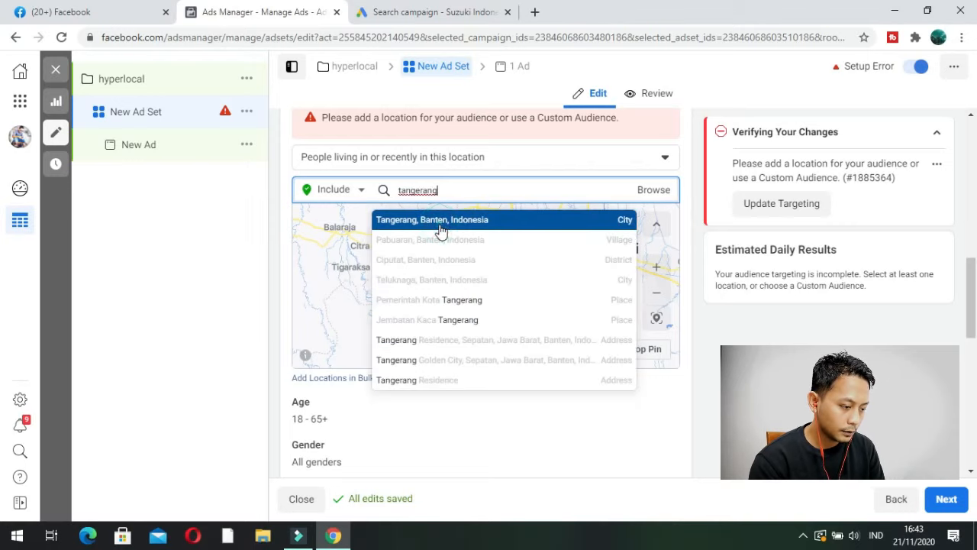
{"action": "left_click", "coordinate": [441, 223]}
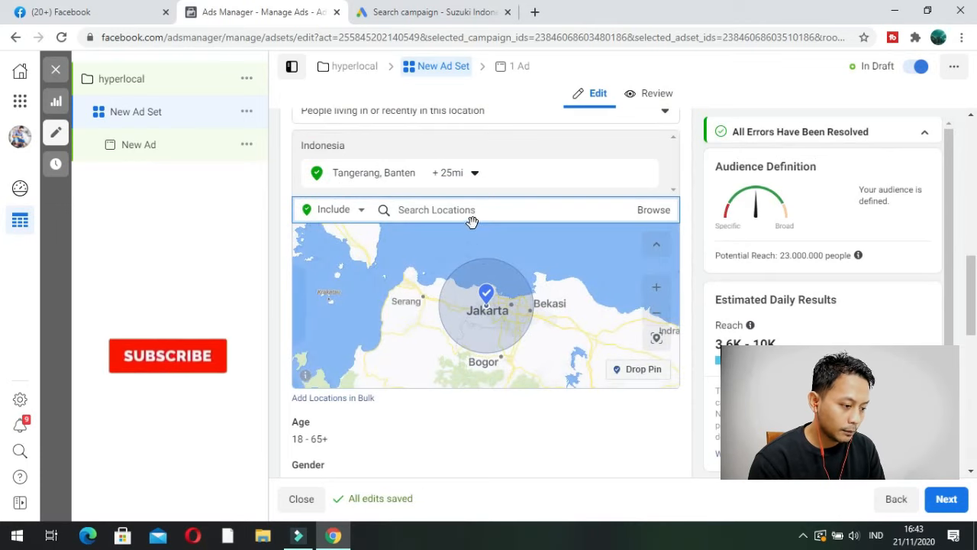
Set the targeting radius around Tangerang to 10 miles.
{"action": "left_click", "coordinate": [472, 174]}
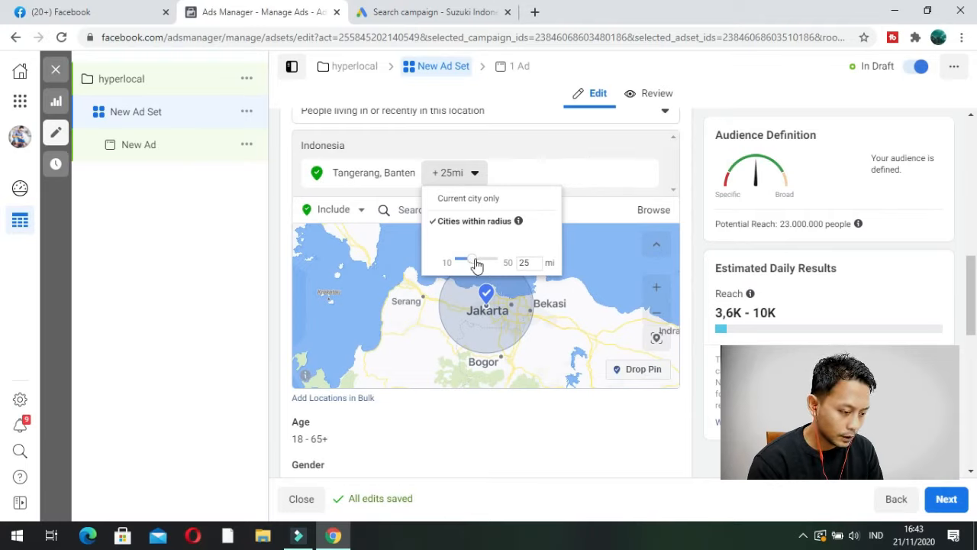
{"action": "double_click", "coordinate": [529, 263]}
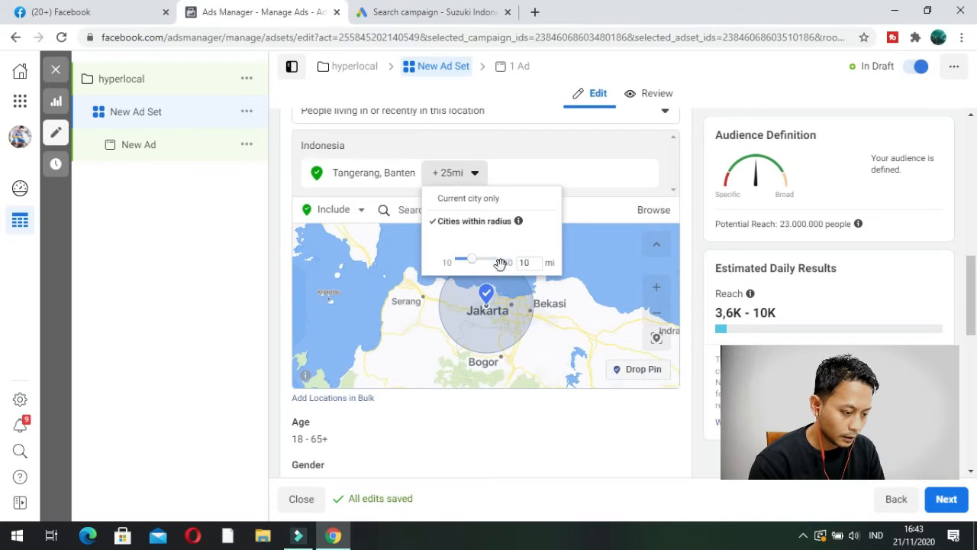
{"action": "key", "text": "Return"}
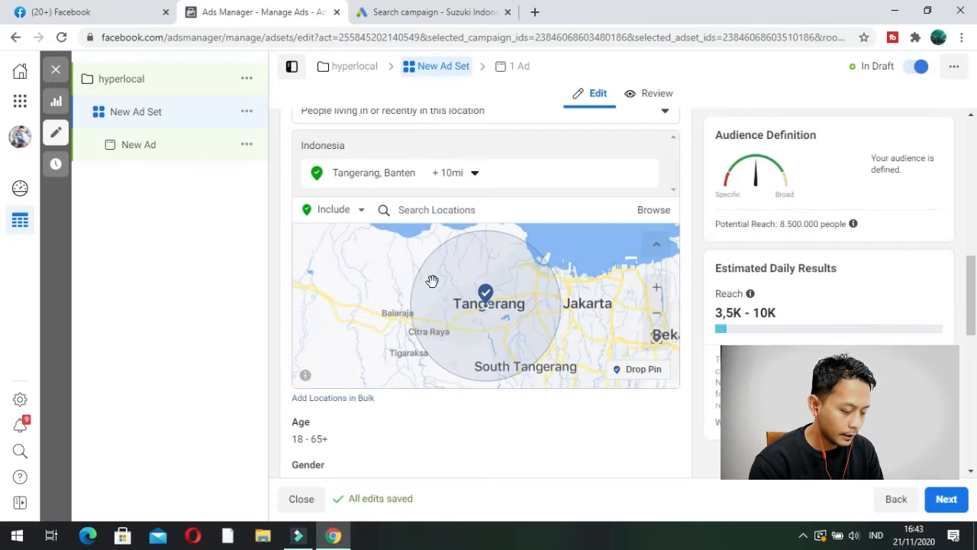
Search the locations for "tangerang selatan" and include the district Ciputat, Banten, Indonesia.
{"action": "left_click", "coordinate": [429, 215]}
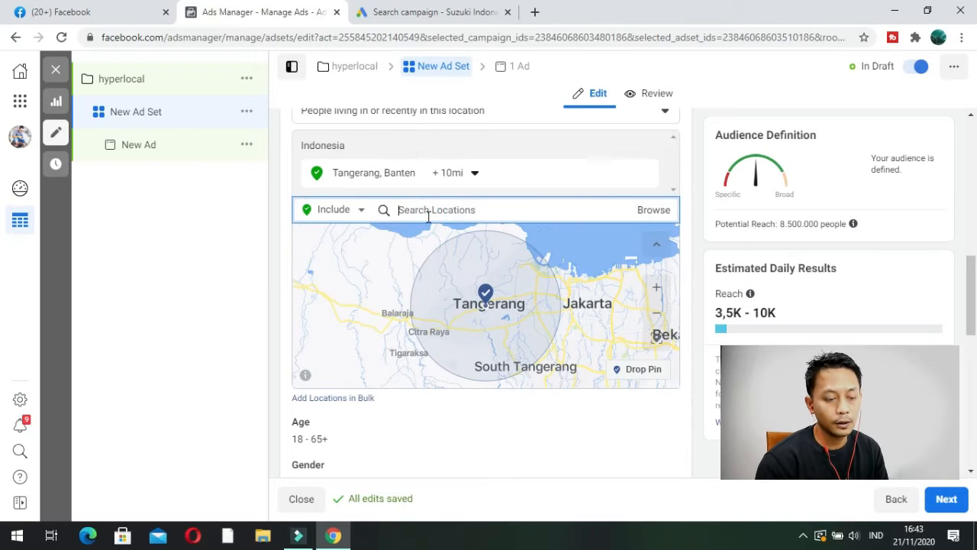
{"action": "type", "text": "ta"}
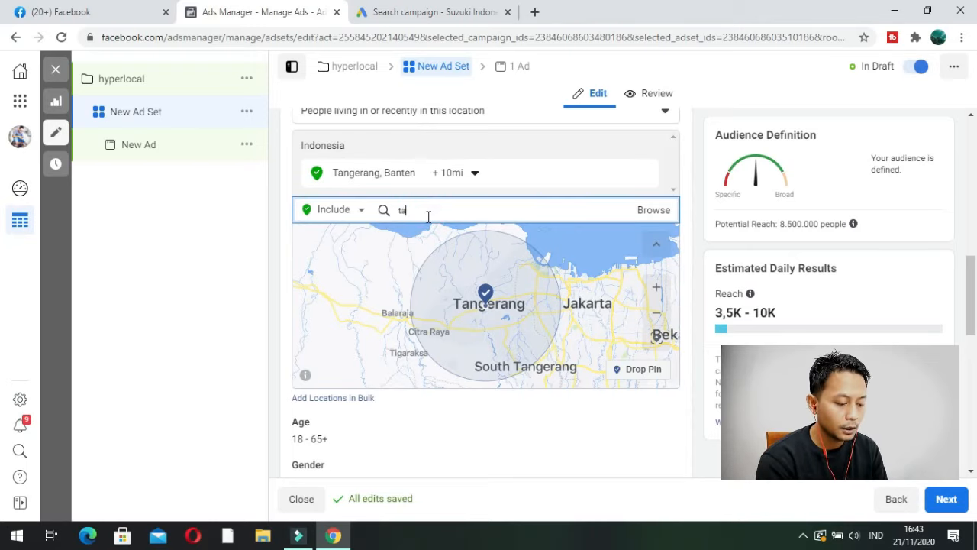
{"action": "type", "text": "ngerang seal"}
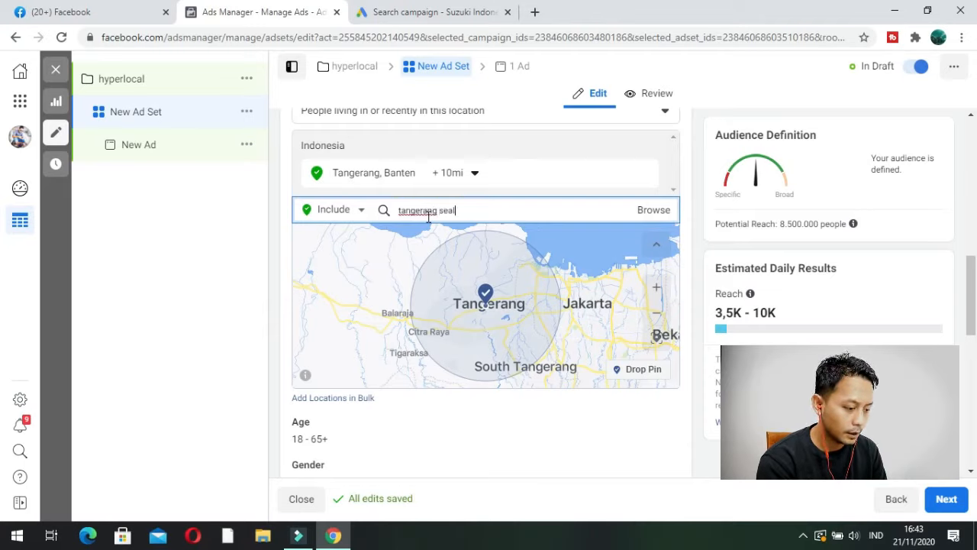
{"action": "key", "text": "BackSpace"}
{"action": "key", "text": "BackSpace"}
{"action": "type", "text": "latan"}
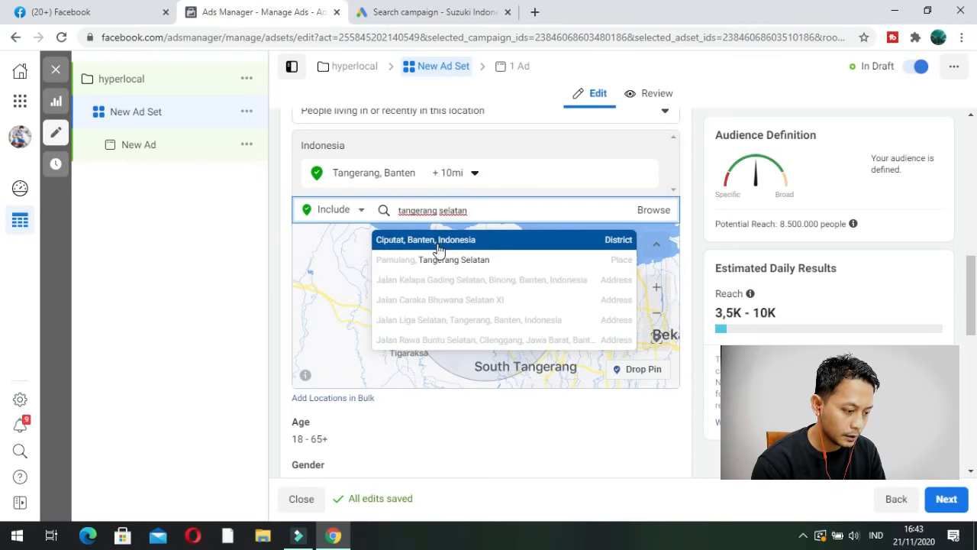
{"action": "left_click", "coordinate": [439, 251]}
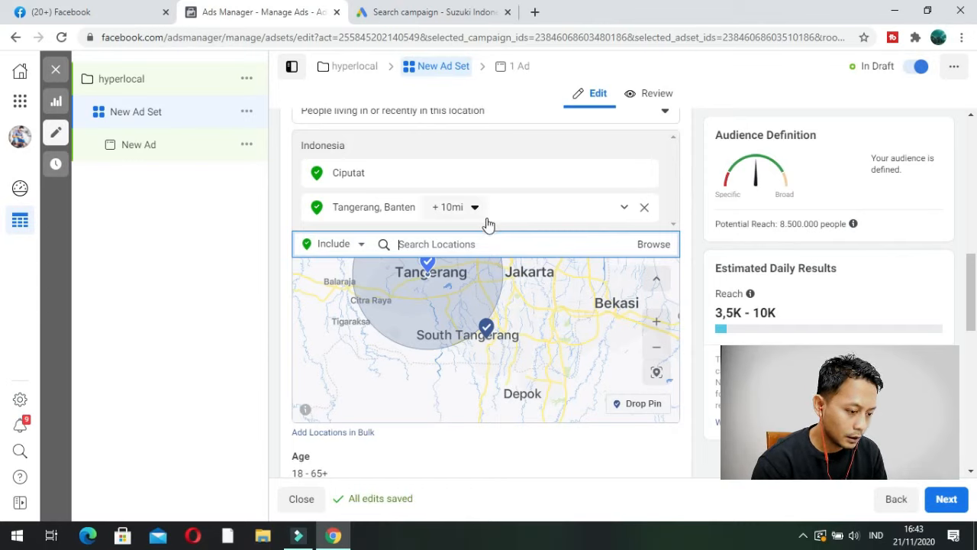
{"action": "left_click", "coordinate": [220, 220]}
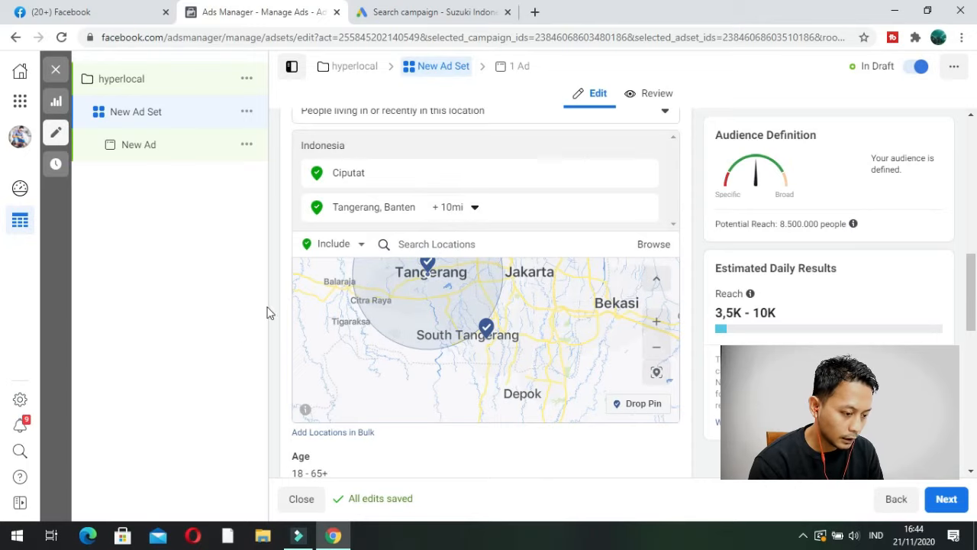
Try bulk location entry with the cities pamulang and serang, review the matched locations, and close the dialog without adding them.
{"action": "left_click", "coordinate": [359, 434]}
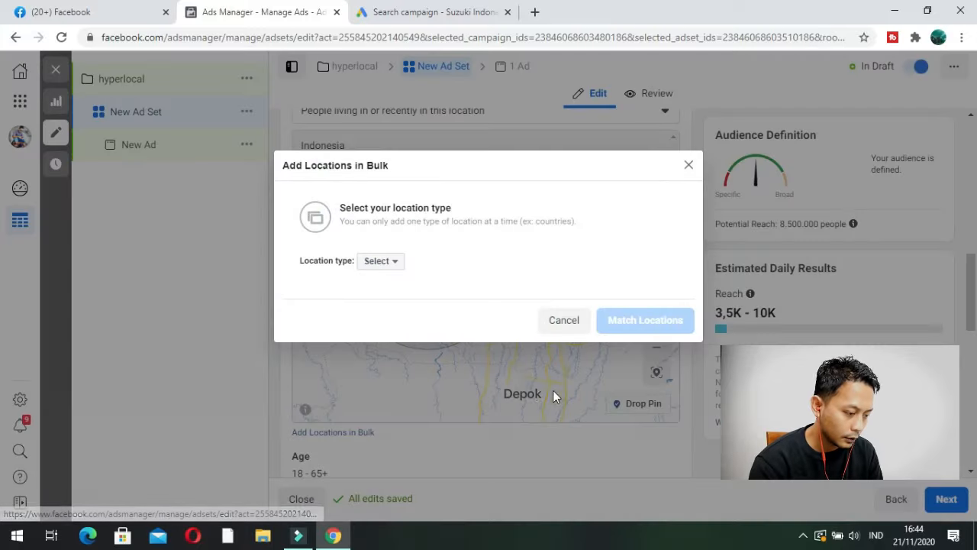
{"action": "left_click", "coordinate": [384, 262]}
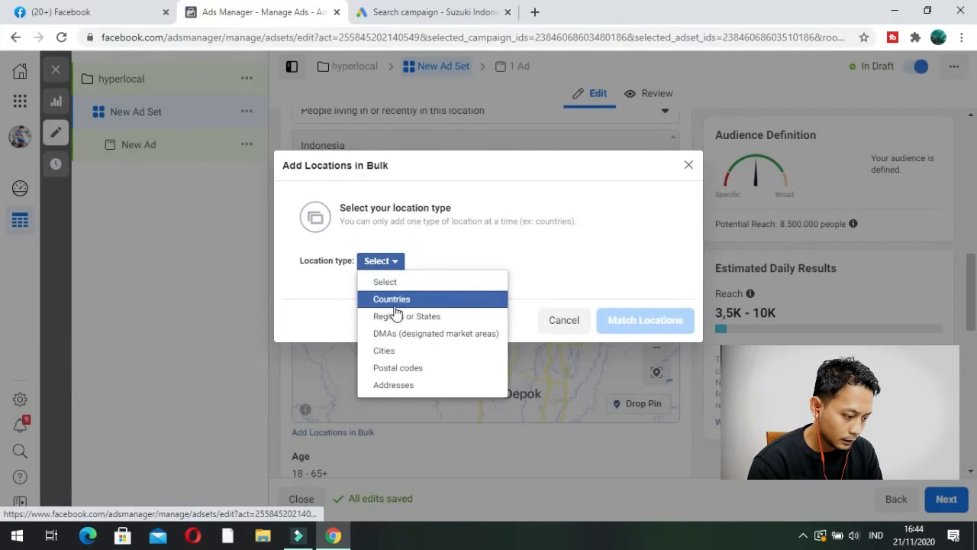
{"action": "left_click", "coordinate": [392, 349]}
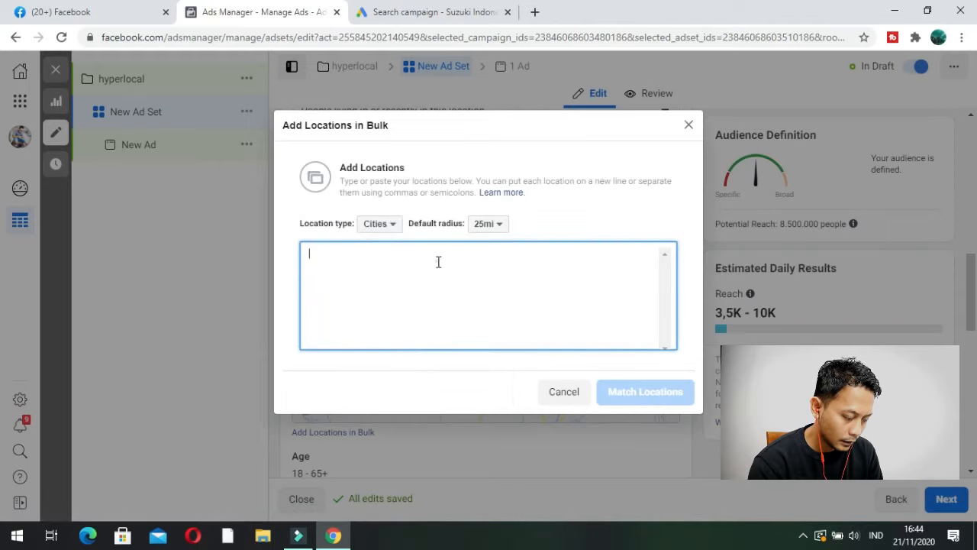
{"action": "type", "text": "pamulang"}
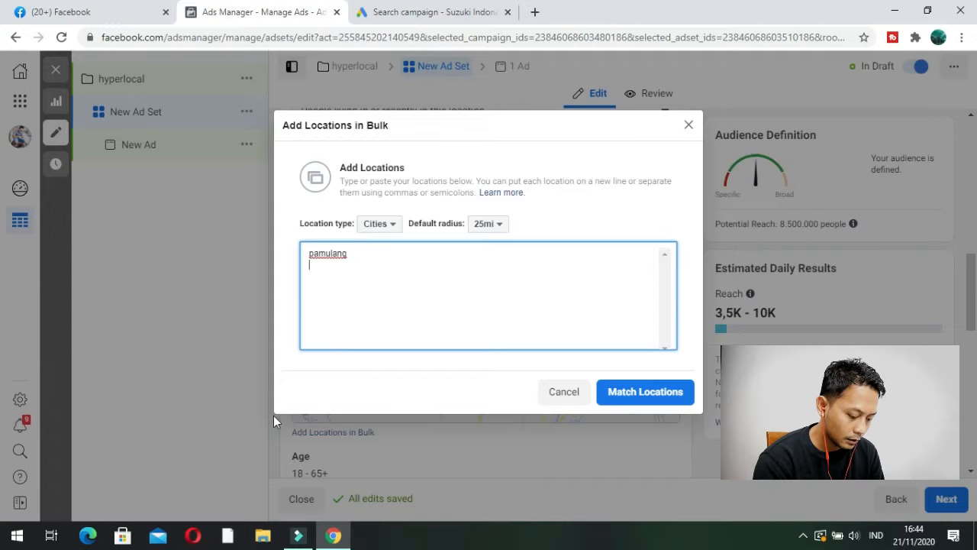
{"action": "key", "text": "Return"}
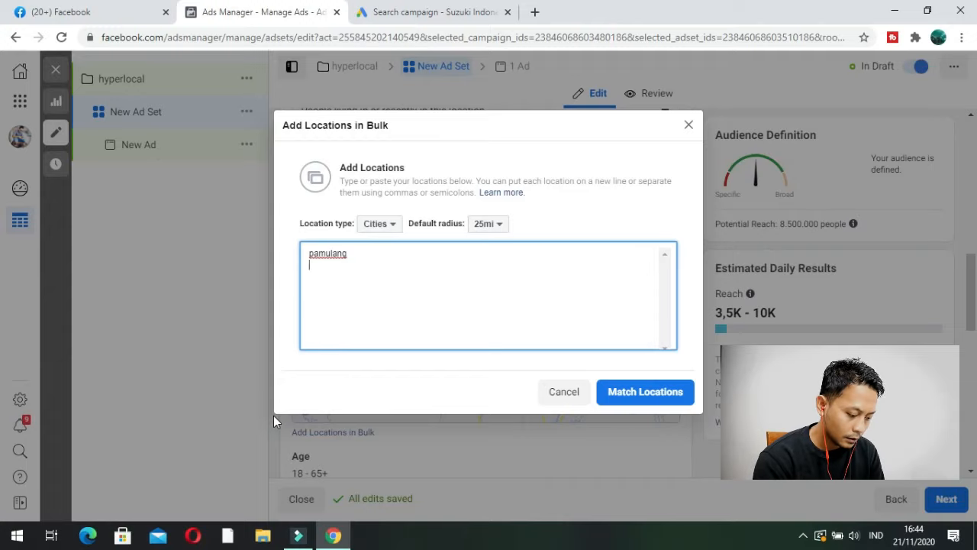
{"action": "type", "text": "serang"}
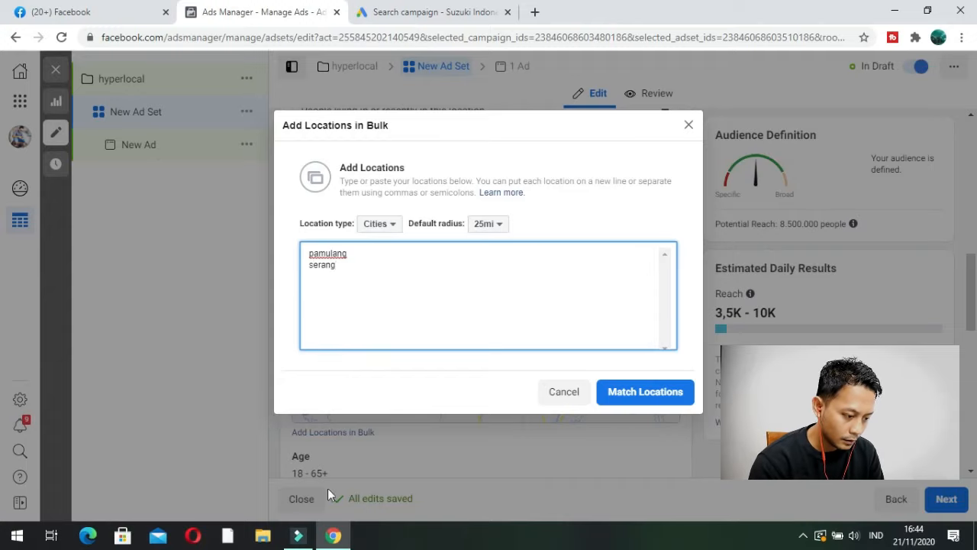
{"action": "left_click", "coordinate": [637, 392]}
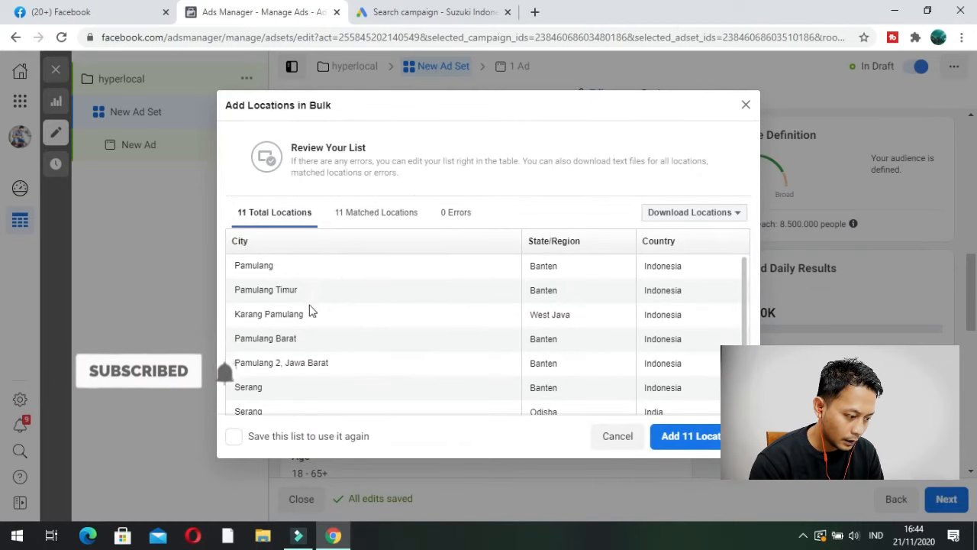
{"action": "scroll", "coordinate": [312, 313], "scroll_direction": "down", "scroll_amount": 5}
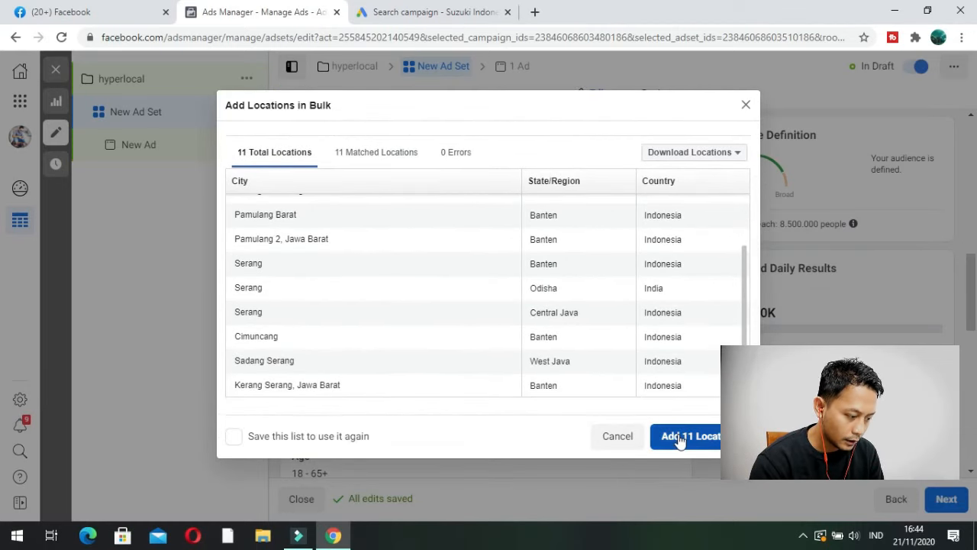
{"action": "scroll", "coordinate": [673, 184], "scroll_direction": "up", "scroll_amount": 5}
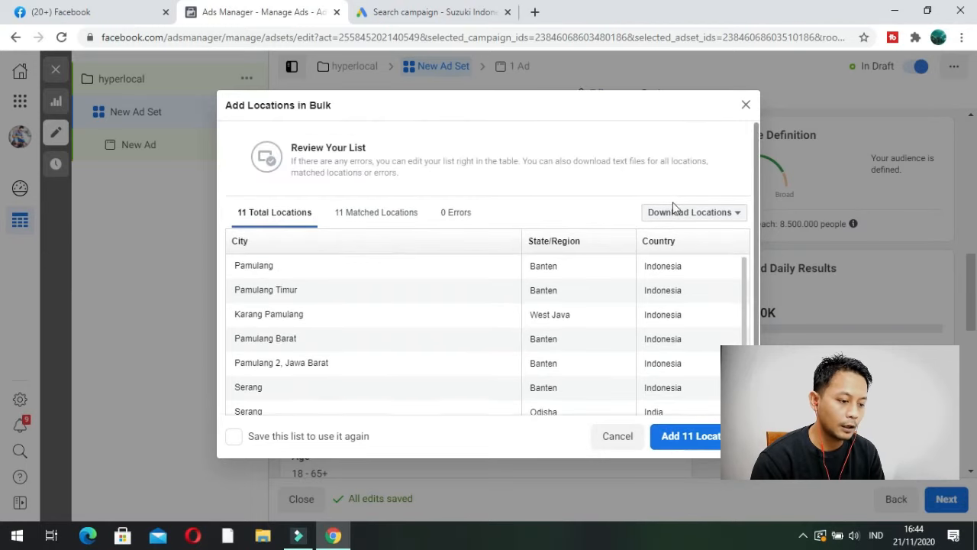
{"action": "left_click", "coordinate": [746, 107]}
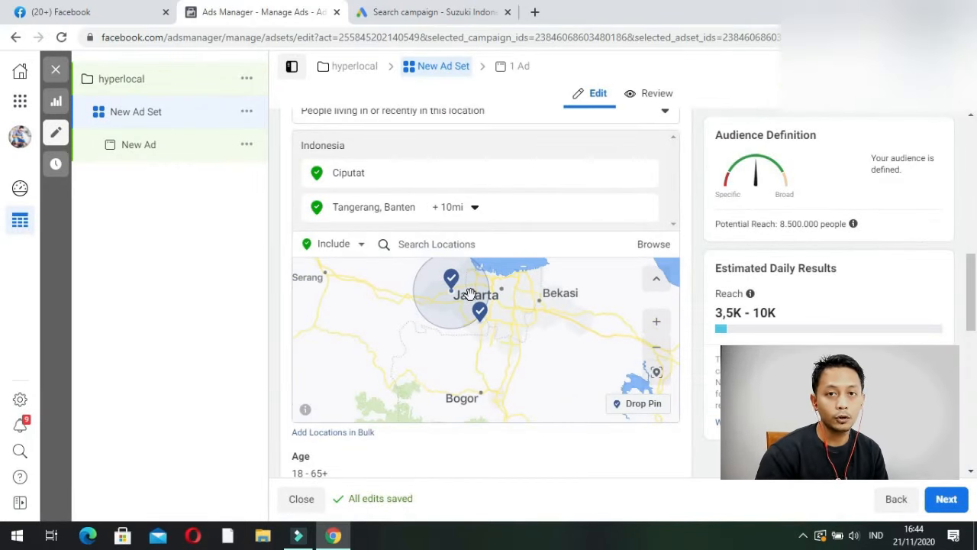
Switch to the Google Ads new campaign draft and go to its Locations settings.
{"action": "left_click", "coordinate": [390, 9]}
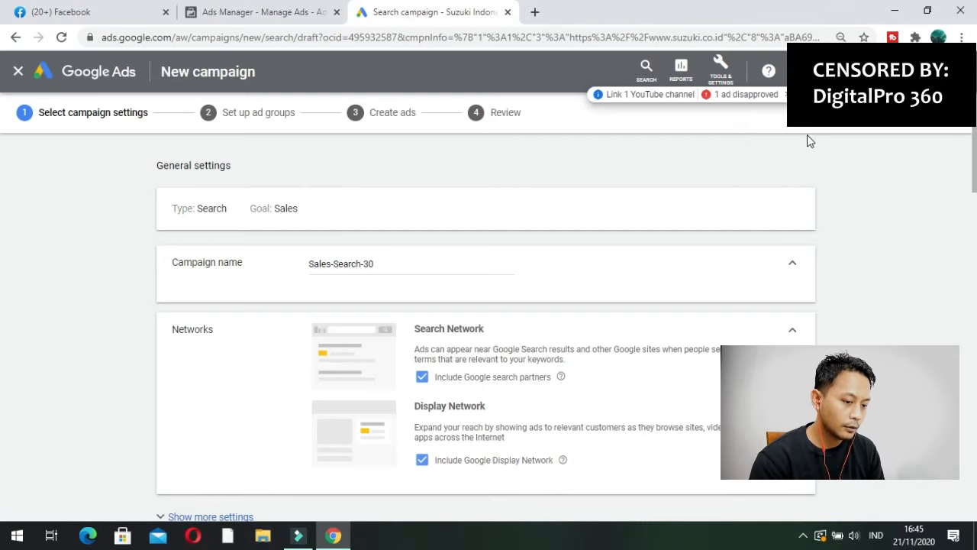
{"action": "scroll", "coordinate": [2, 162], "scroll_direction": "down", "scroll_amount": 2}
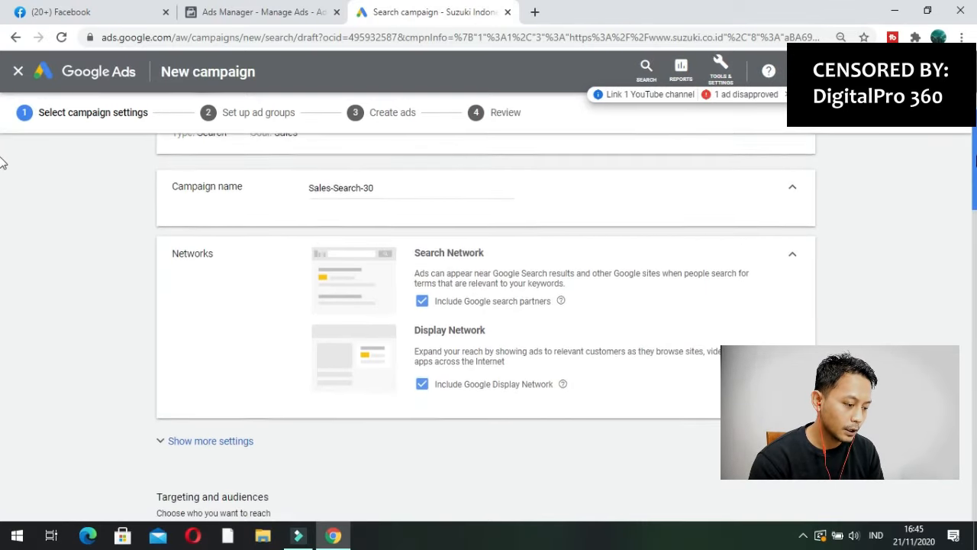
{"action": "scroll", "coordinate": [2, 161], "scroll_direction": "down", "scroll_amount": 3}
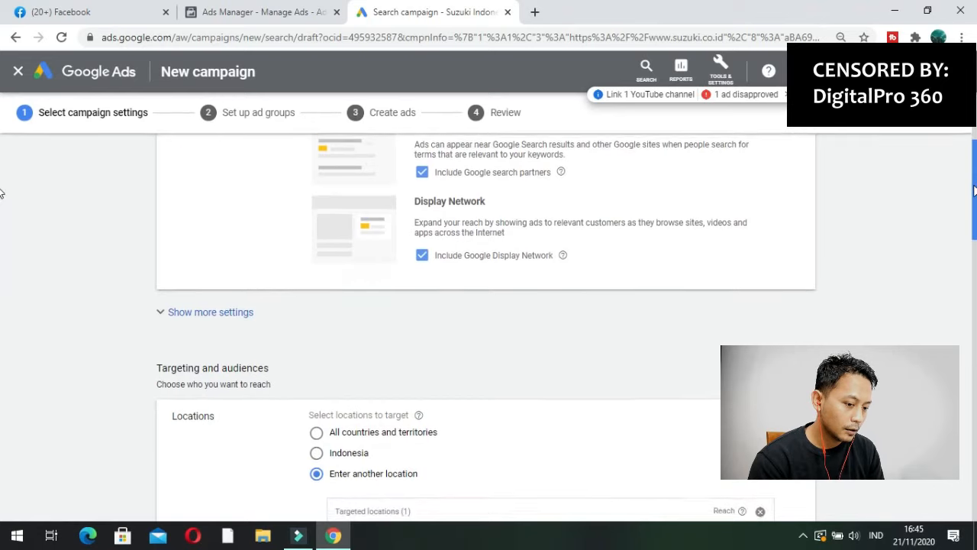
{"action": "scroll", "coordinate": [1, 198], "scroll_direction": "down", "scroll_amount": 2}
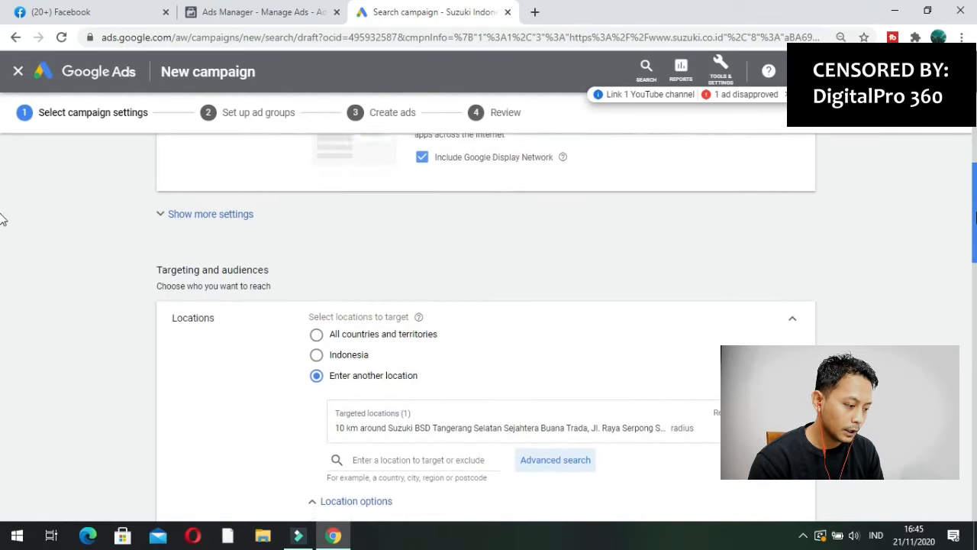
{"action": "scroll", "coordinate": [2, 219], "scroll_direction": "down", "scroll_amount": 2}
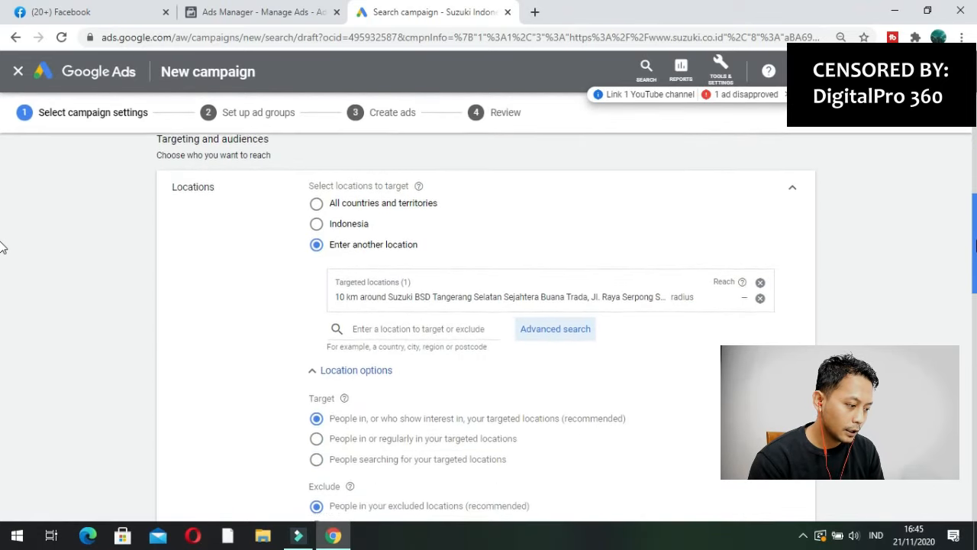
Set the campaign's locations to "Enter another location" and remove the existing 10 km radius target around Suzuki BSD.
{"action": "left_click", "coordinate": [384, 192]}
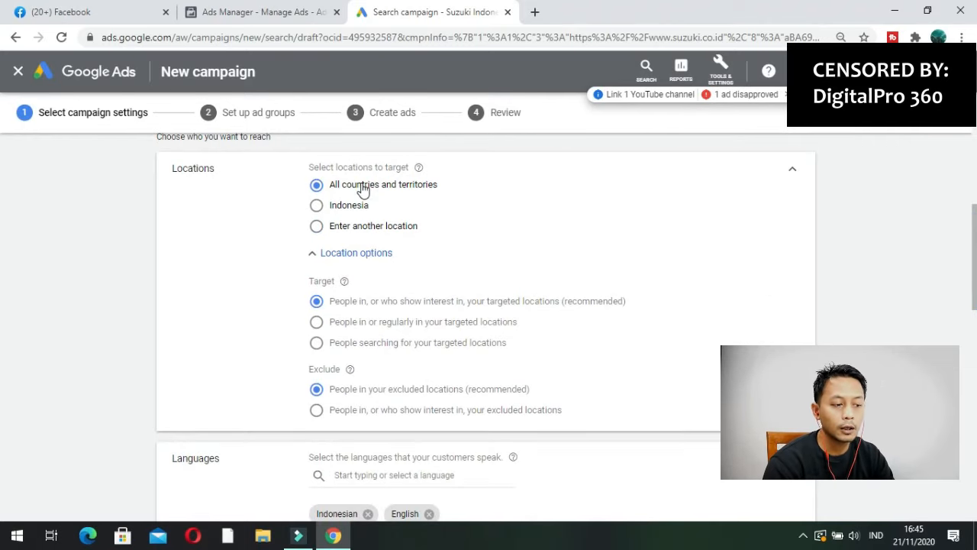
{"action": "left_click", "coordinate": [356, 206]}
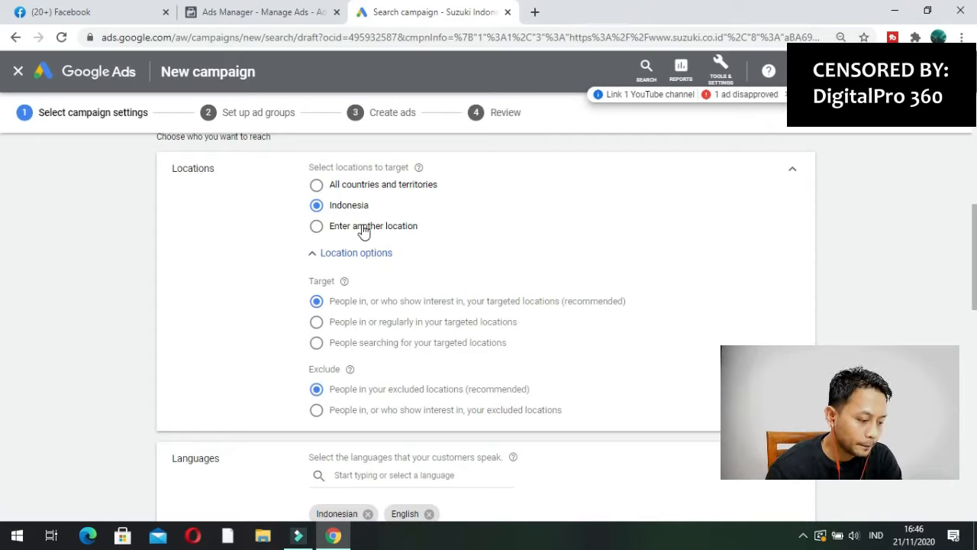
{"action": "left_click", "coordinate": [363, 227]}
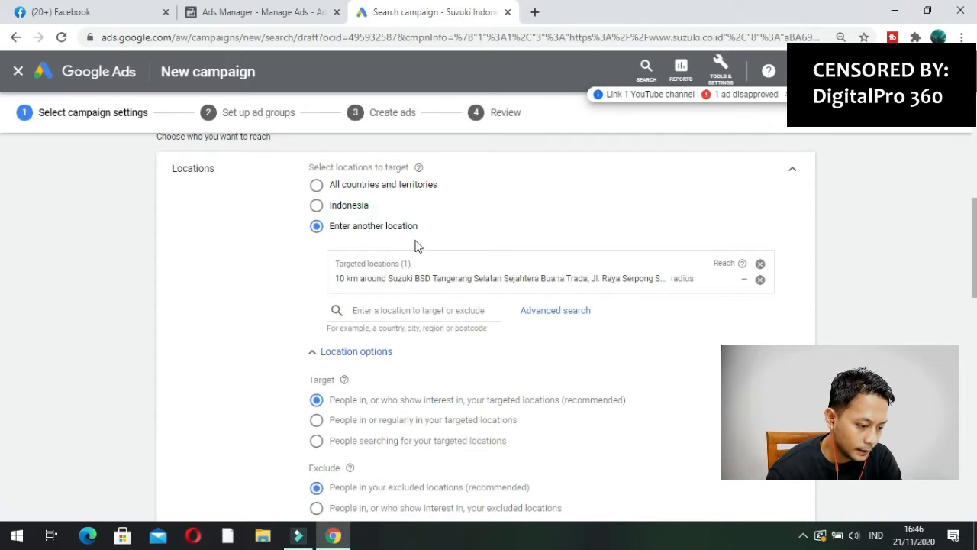
{"action": "left_click", "coordinate": [760, 279]}
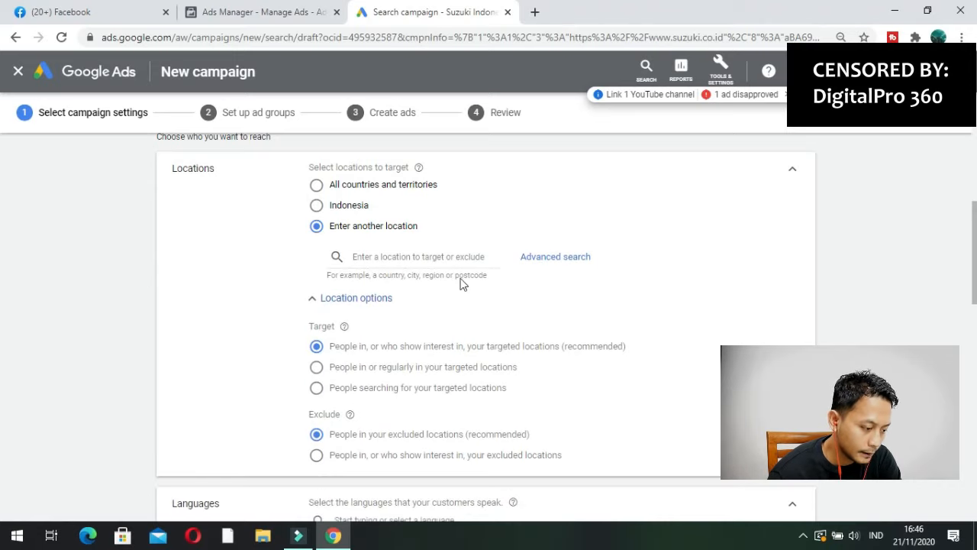
Try to find "jabodetabek" as a location to target and clear the search text.
{"action": "left_click", "coordinate": [438, 256]}
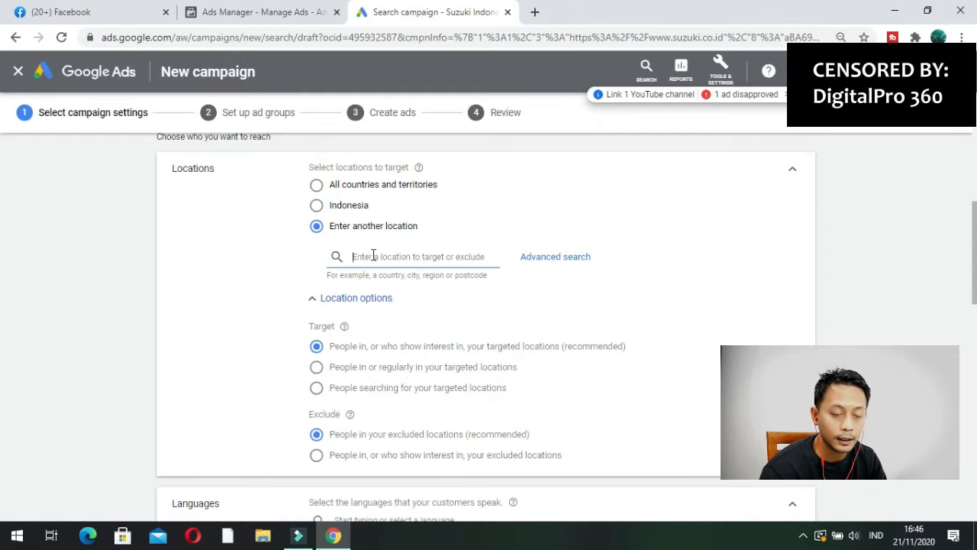
{"action": "type", "text": "jabodega"}
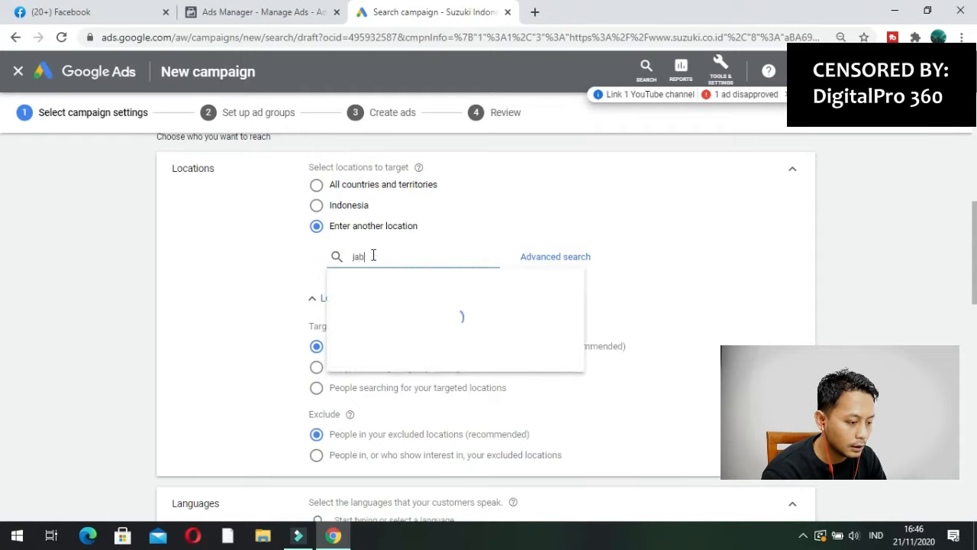
{"action": "key", "text": "BackSpace"}
{"action": "key", "text": "BackSpace"}
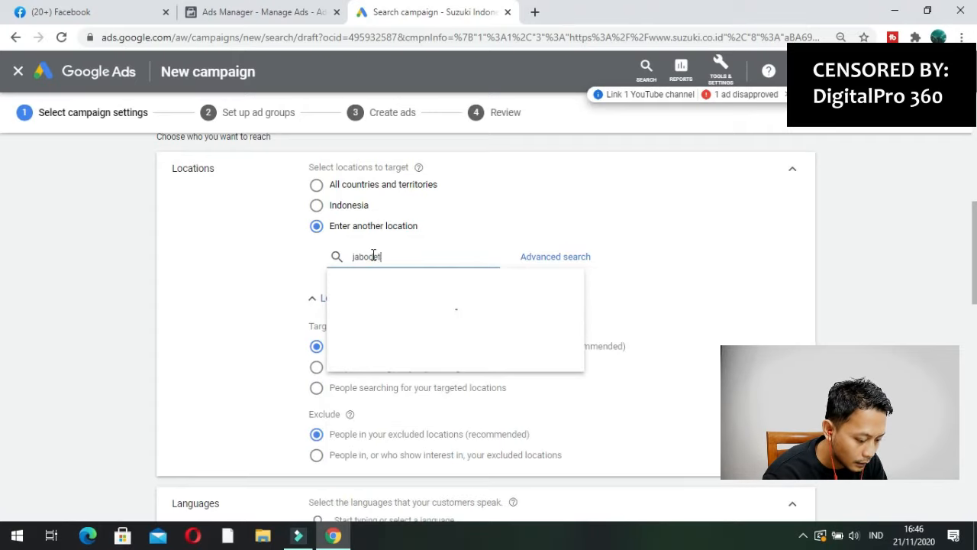
{"action": "type", "text": "tabek"}
{"action": "key", "text": "BackSpace"}
{"action": "key", "text": "BackSpace"}
{"action": "key", "text": "BackSpace"}
{"action": "key", "text": "BackSpace"}
{"action": "key", "text": "BackSpace"}
{"action": "key", "text": "BackSpace"}
{"action": "key", "text": "BackSpace"}
{"action": "key", "text": "BackSpace"}
{"action": "key", "text": "BackSpace"}
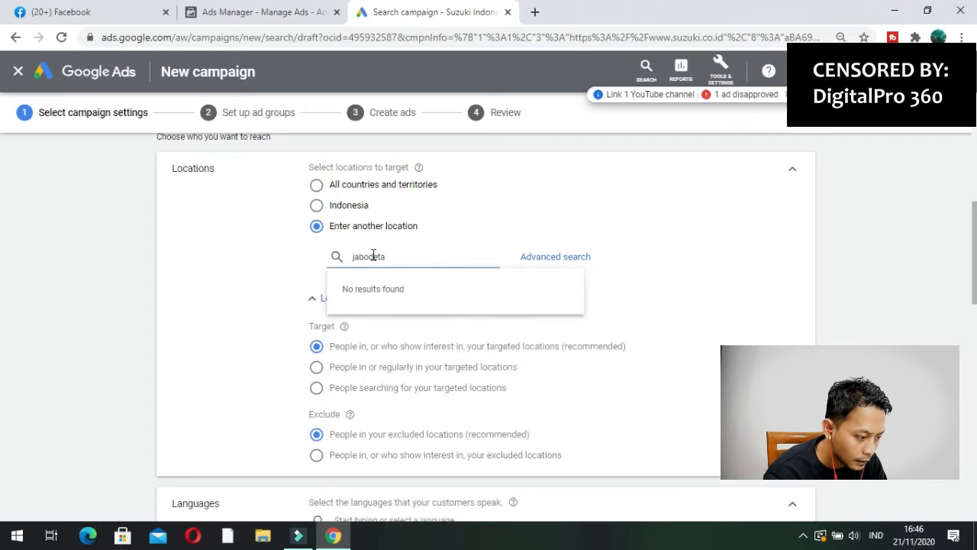
Target the Jakarta city region, the city Tangerang in Banten, and the province Banten, Indonesia.
{"action": "type", "text": "karta"}
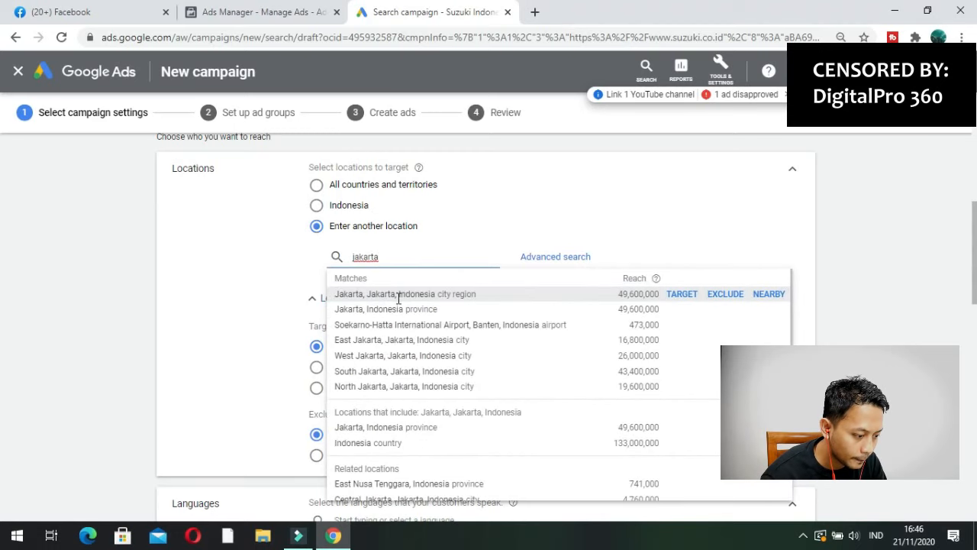
{"action": "left_click", "coordinate": [667, 298]}
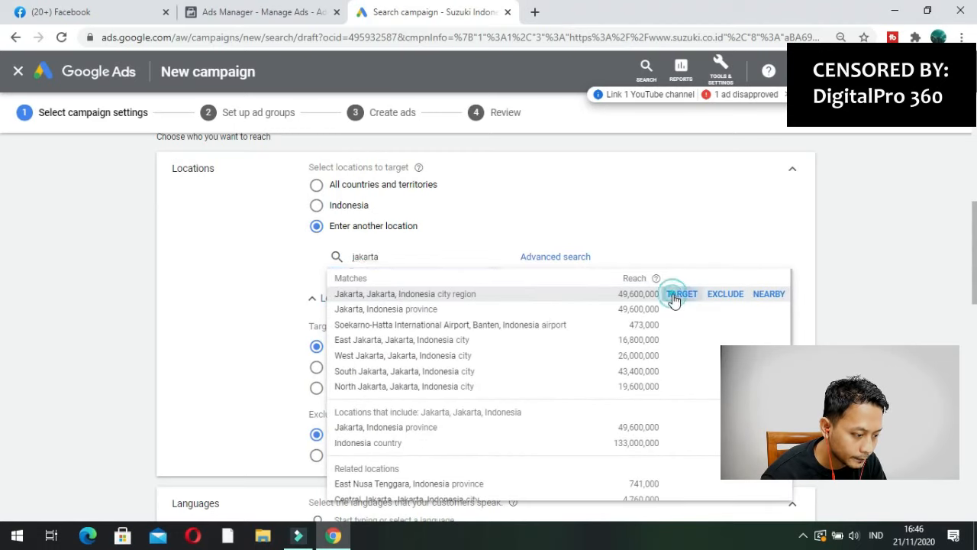
{"action": "left_click", "coordinate": [419, 310]}
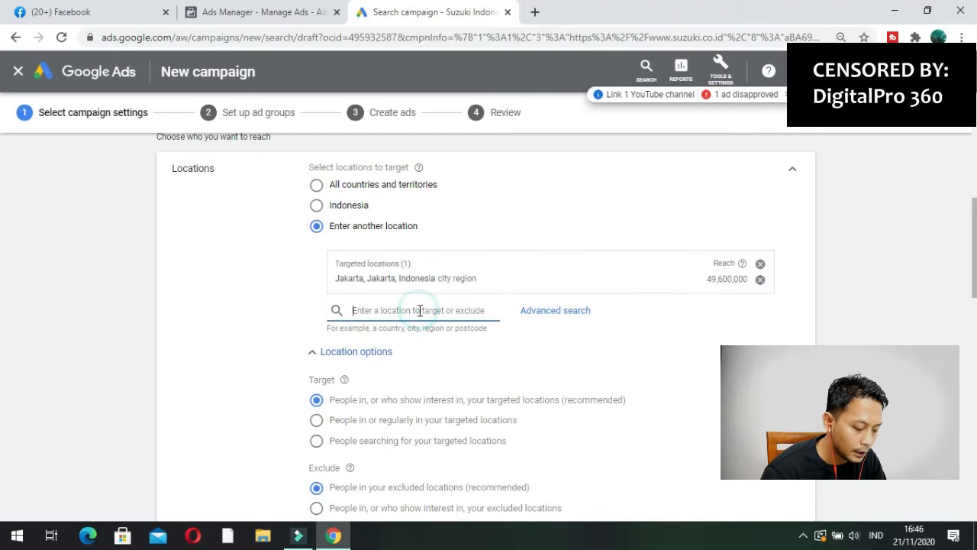
{"action": "type", "text": "tangerang"}
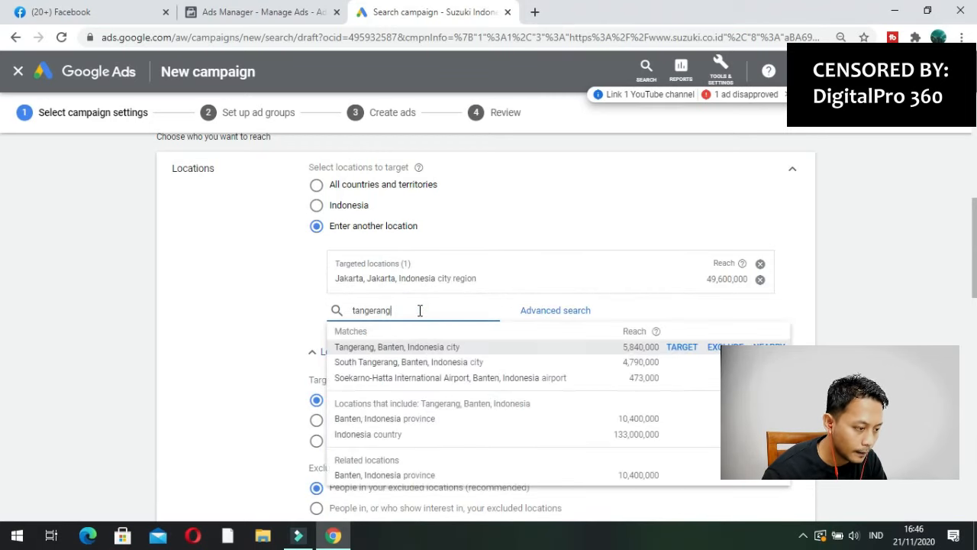
{"action": "left_click", "coordinate": [681, 347]}
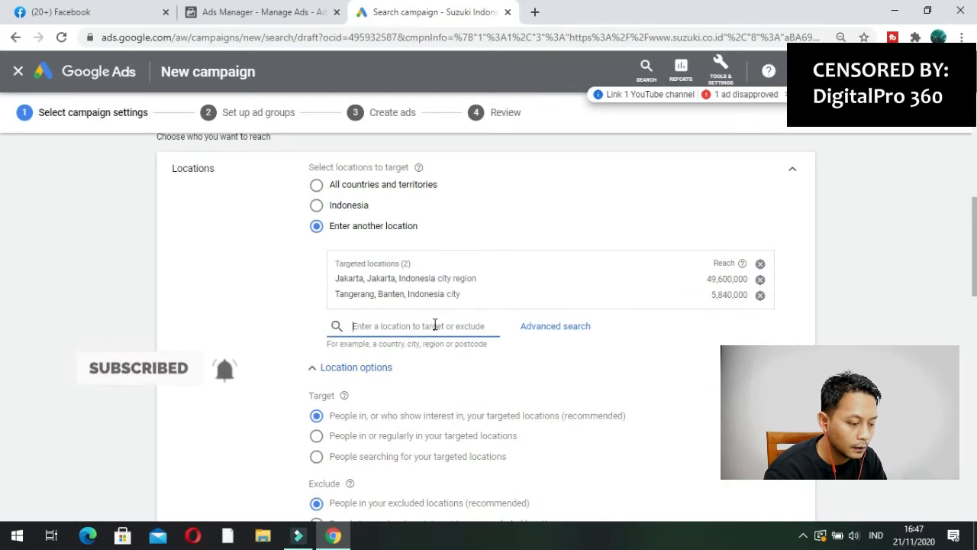
{"action": "type", "text": "banten"}
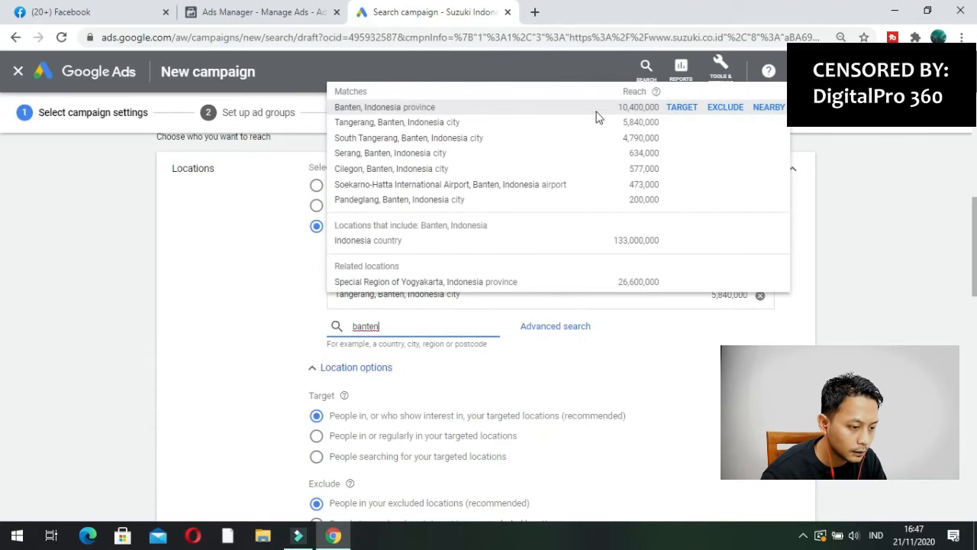
{"action": "left_click", "coordinate": [678, 108]}
Search for "bekasi" and exclude both the city Bekasi and Bekasi Regency, West Java, Indonesia.
{"action": "left_click", "coordinate": [396, 343]}
{"action": "type", "text": "bekasi"}
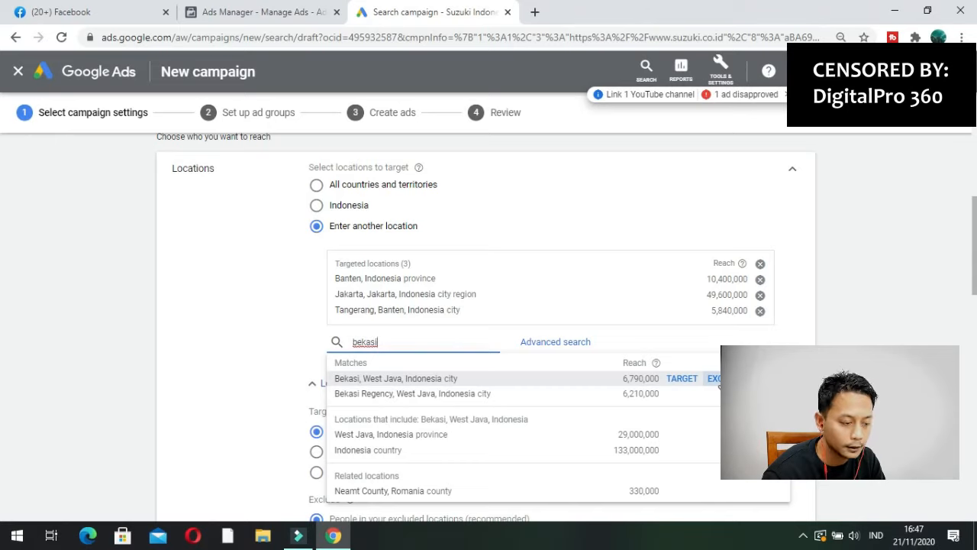
{"action": "left_click", "coordinate": [716, 379]}
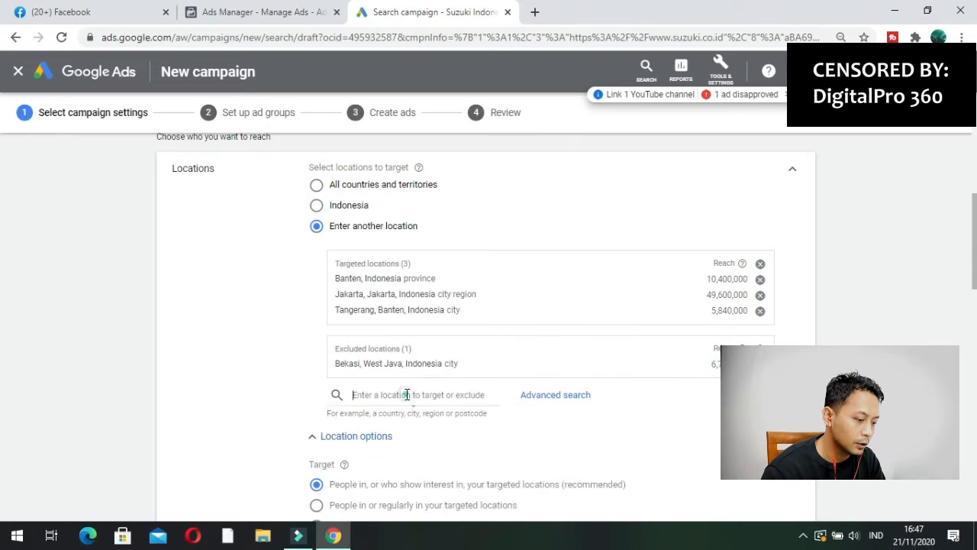
{"action": "type", "text": "bekasi"}
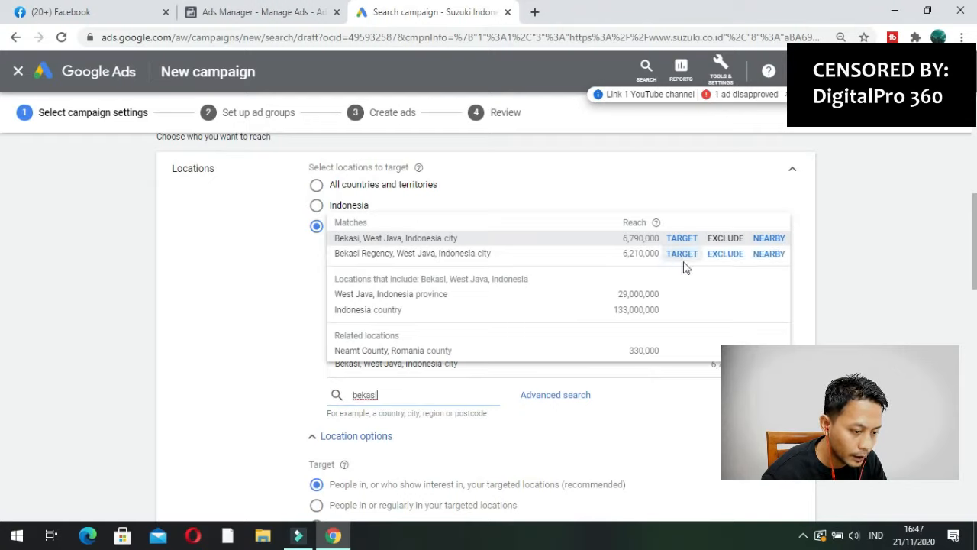
{"action": "left_click", "coordinate": [725, 254]}
{"action": "left_click", "coordinate": [685, 447]}
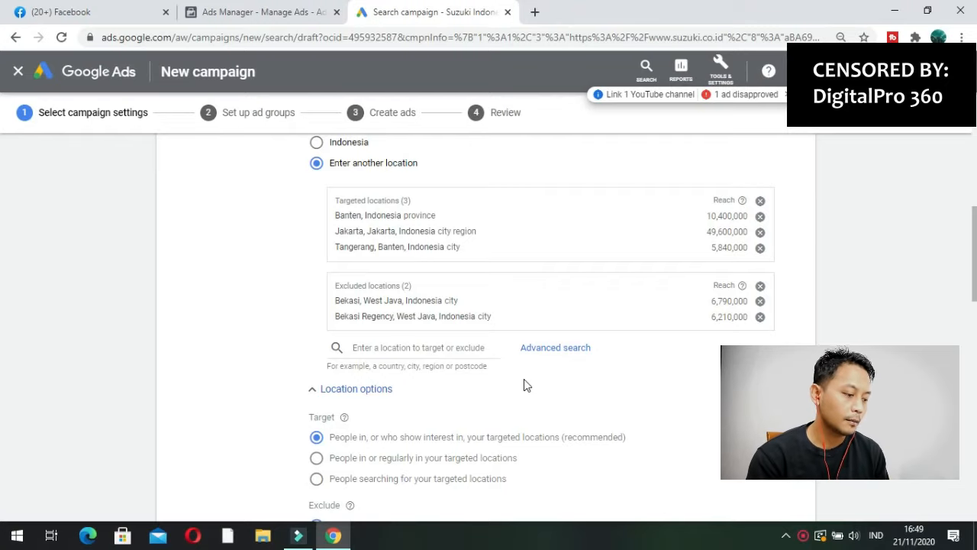
In the advanced location search, remove all targeted and excluded locations and switch to radius targeting.
{"action": "left_click", "coordinate": [539, 348]}
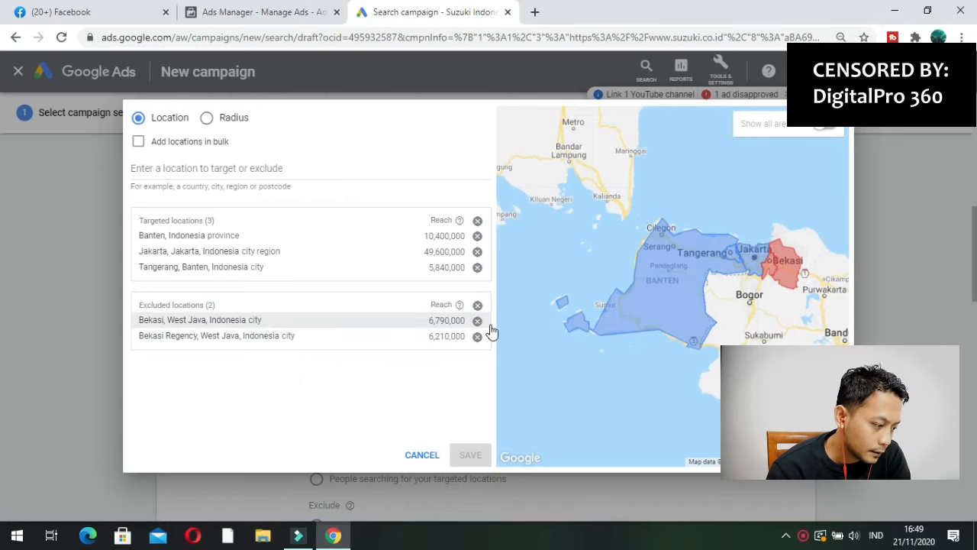
{"action": "left_click", "coordinate": [217, 124]}
{"action": "left_click", "coordinate": [163, 123]}
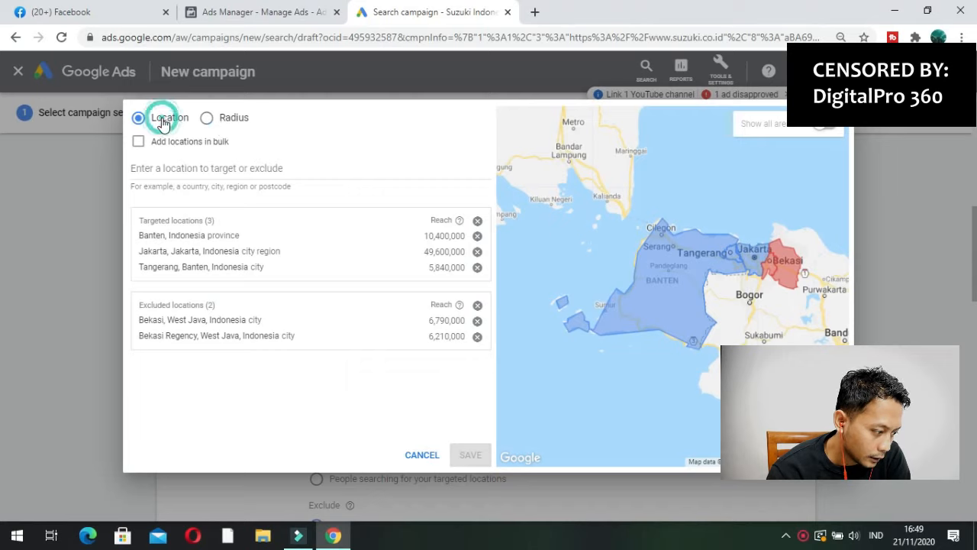
{"action": "left_click", "coordinate": [477, 221]}
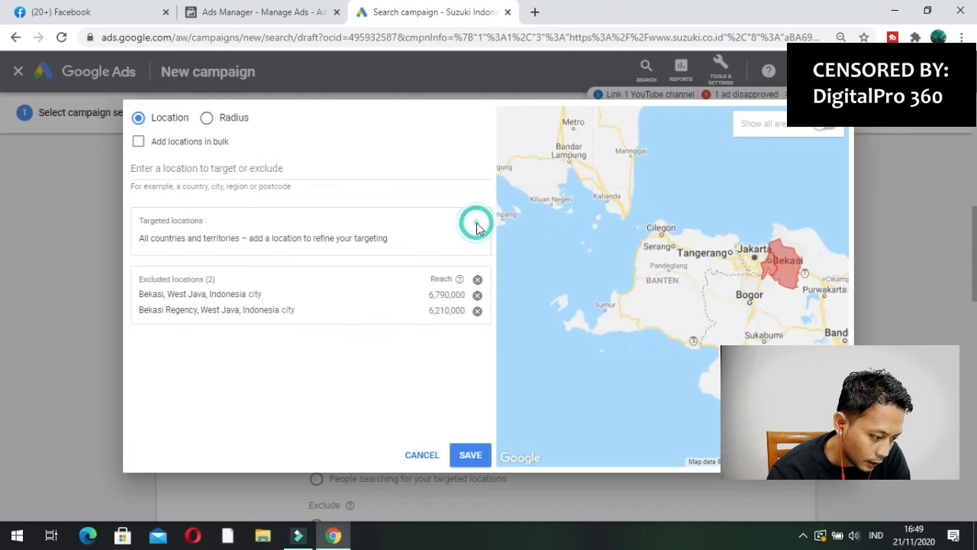
{"action": "left_click", "coordinate": [477, 279]}
{"action": "left_click", "coordinate": [206, 117]}
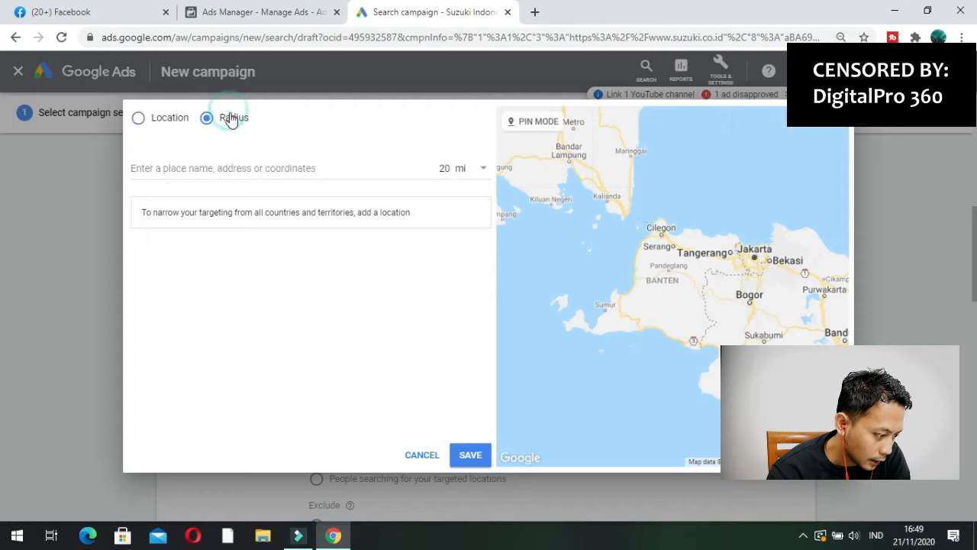
Search for "suzuki bsd" and target a 20 mi radius around Suzuki BSD Tangerang Selatan Sejahtera Buana Trada.
{"action": "left_click", "coordinate": [221, 168]}
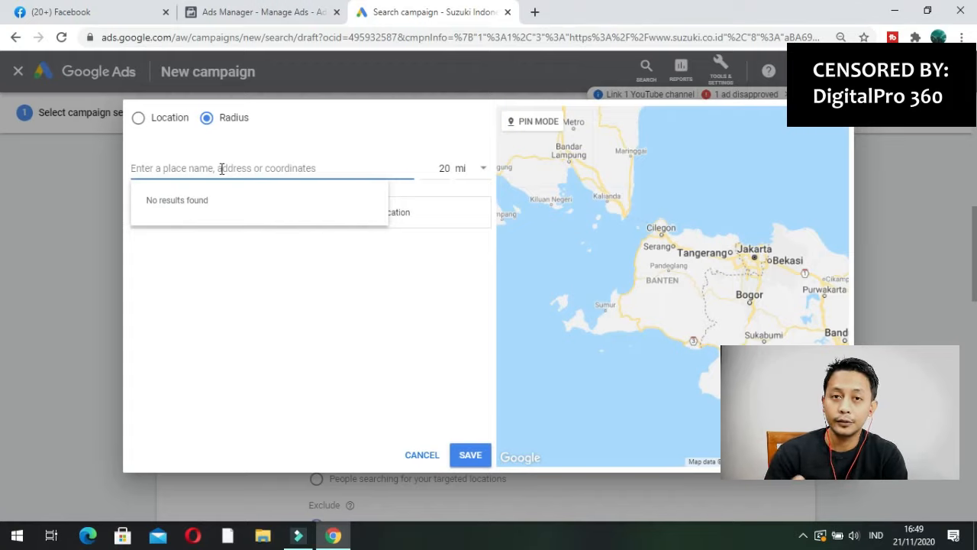
{"action": "type", "text": "suzuki bsd"}
{"action": "left_click", "coordinate": [238, 204]}
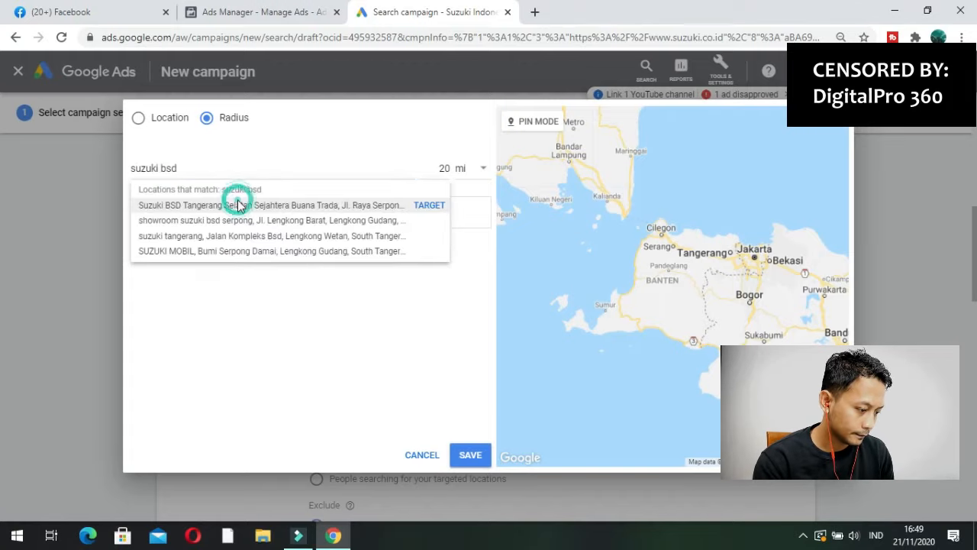
Set the targeting radius to 10 and its unit to km.
{"action": "left_click", "coordinate": [469, 171]}
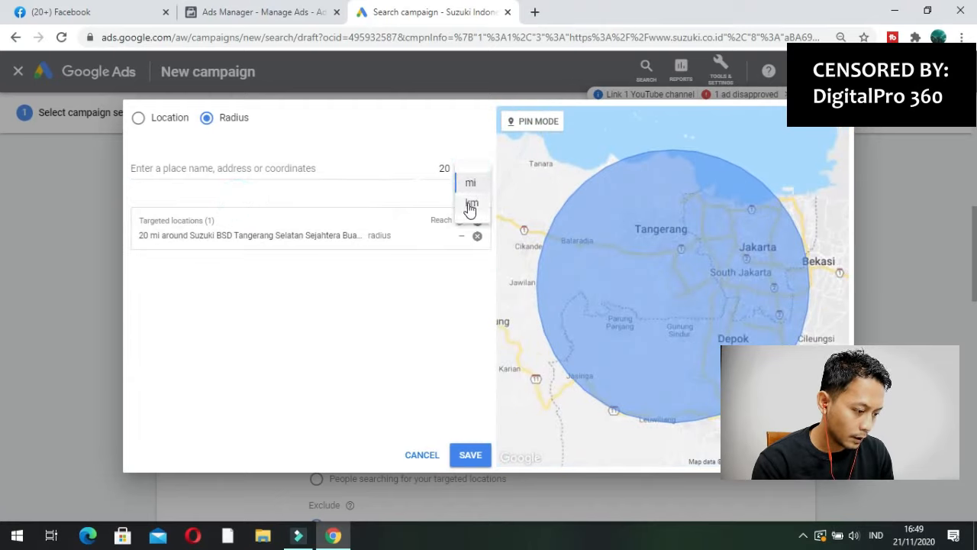
{"action": "left_click", "coordinate": [469, 203]}
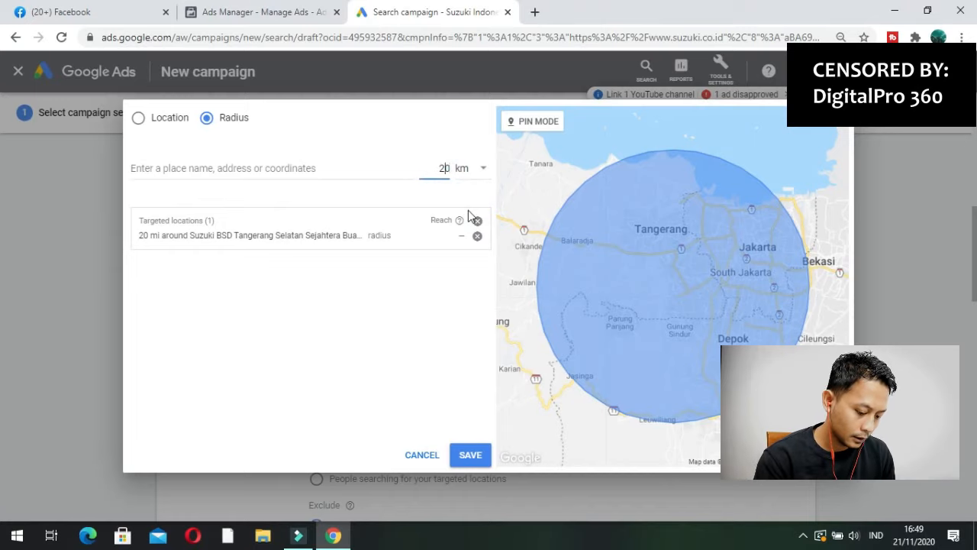
{"action": "key", "text": "BackSpace"}
{"action": "key", "text": "BackSpace"}
{"action": "type", "text": "10"}
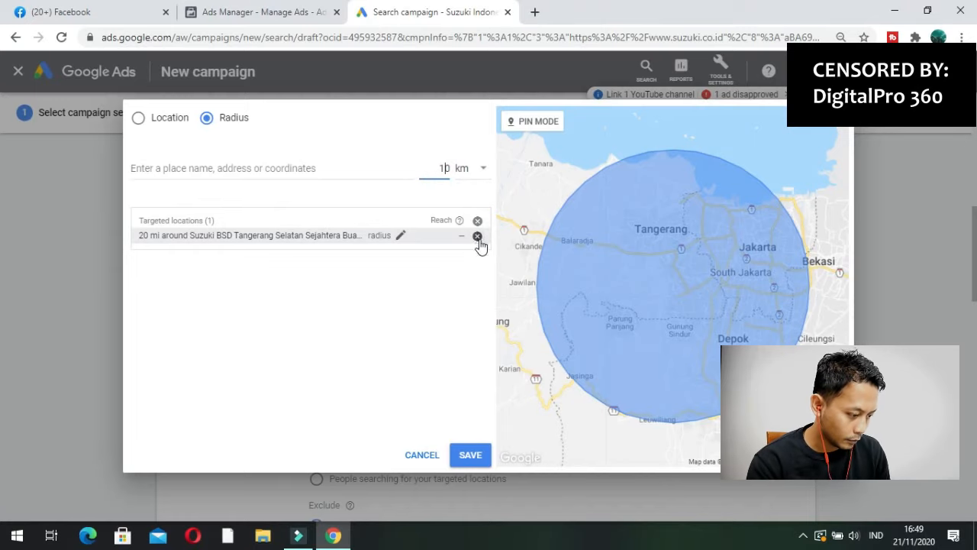
{"action": "left_click", "coordinate": [439, 272]}
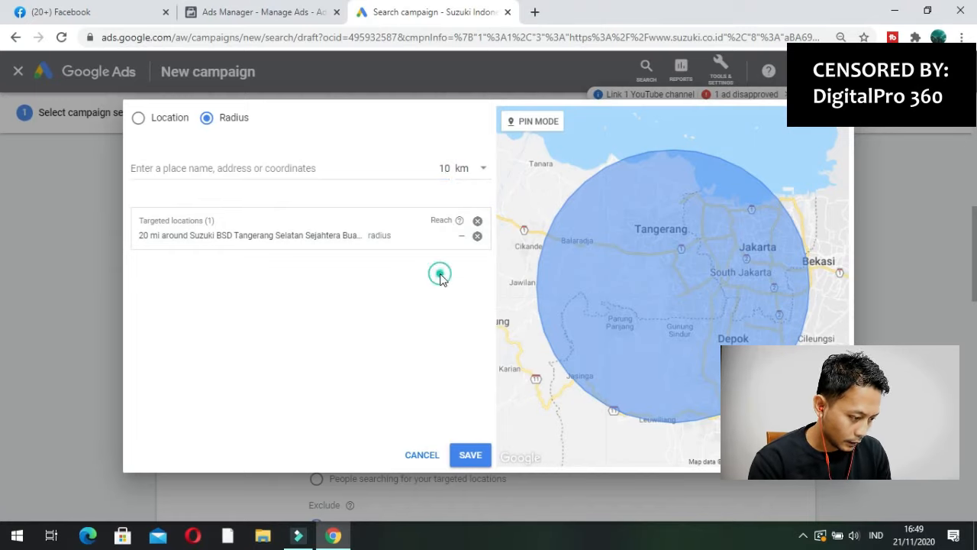
Remove the 20 mi target, search for "suzuki bsd" and target a 10 km radius around Suzuki BSD Tangerang Selatan Sejahtera Buana Trada.
{"action": "left_click", "coordinate": [477, 238]}
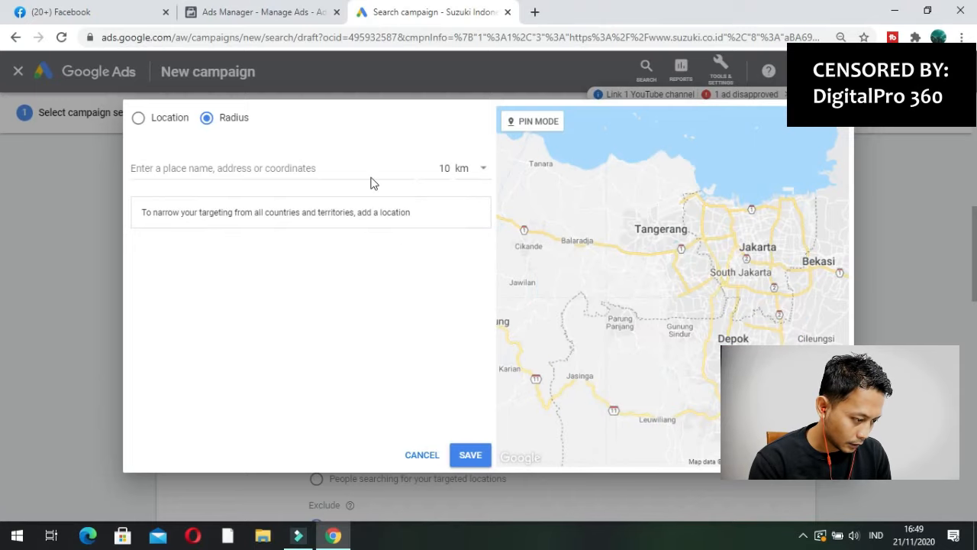
{"action": "left_click", "coordinate": [392, 167]}
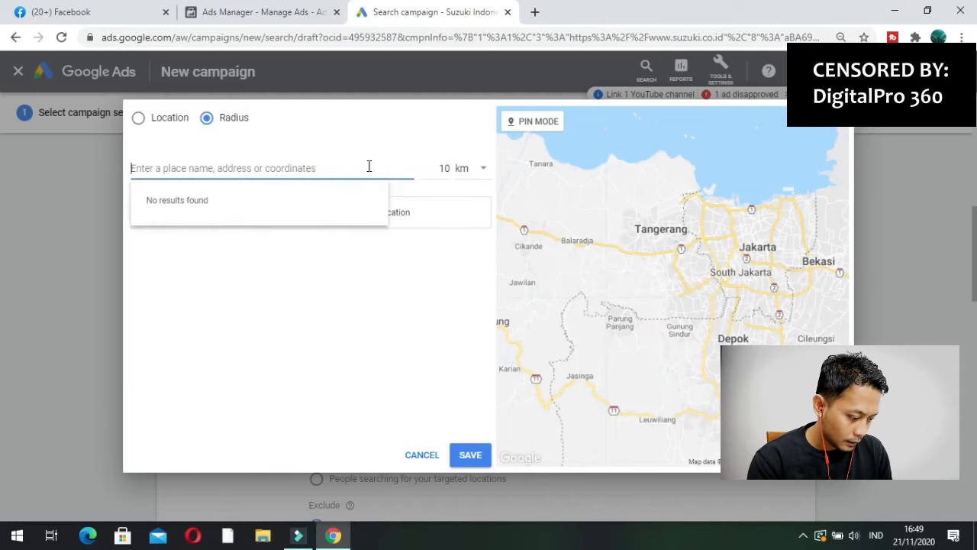
{"action": "type", "text": "suzuki b"}
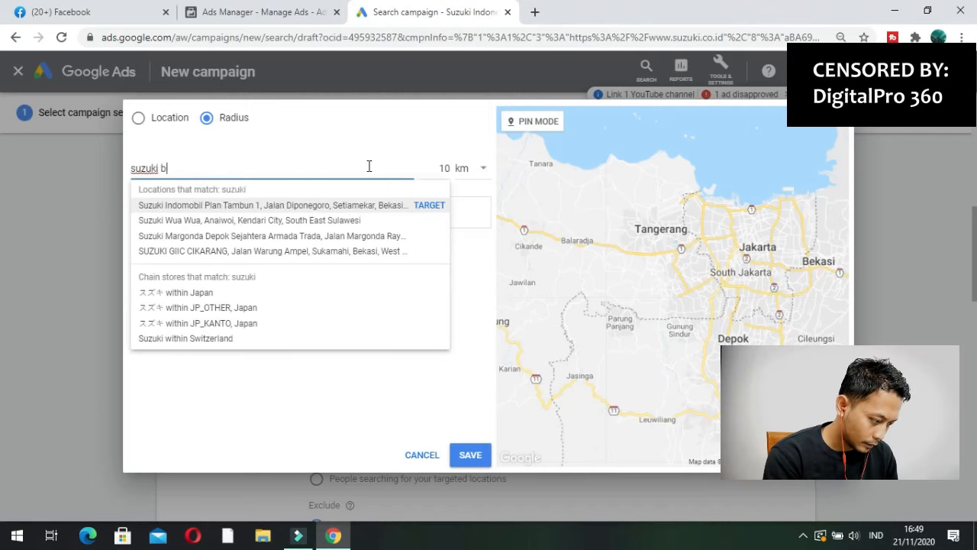
{"action": "type", "text": "sd"}
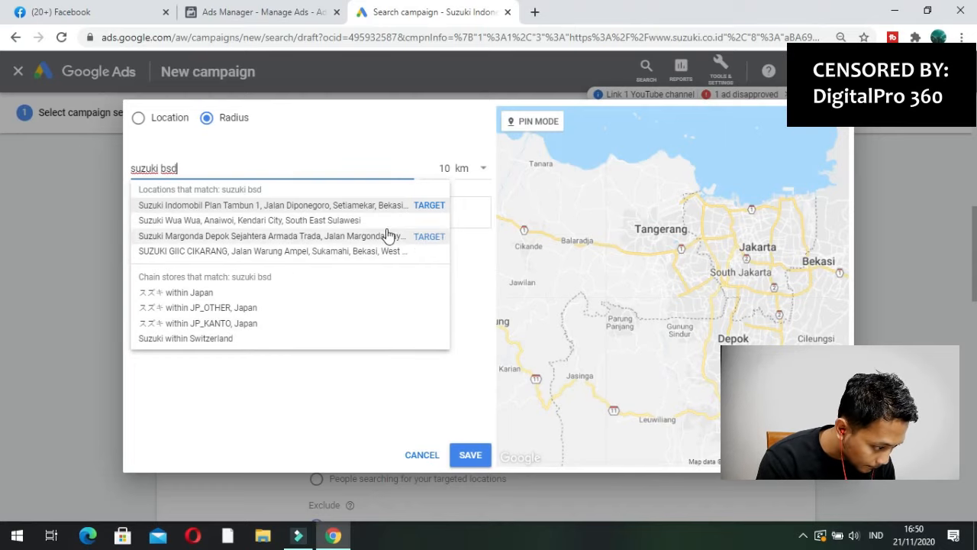
{"action": "left_click", "coordinate": [345, 412]}
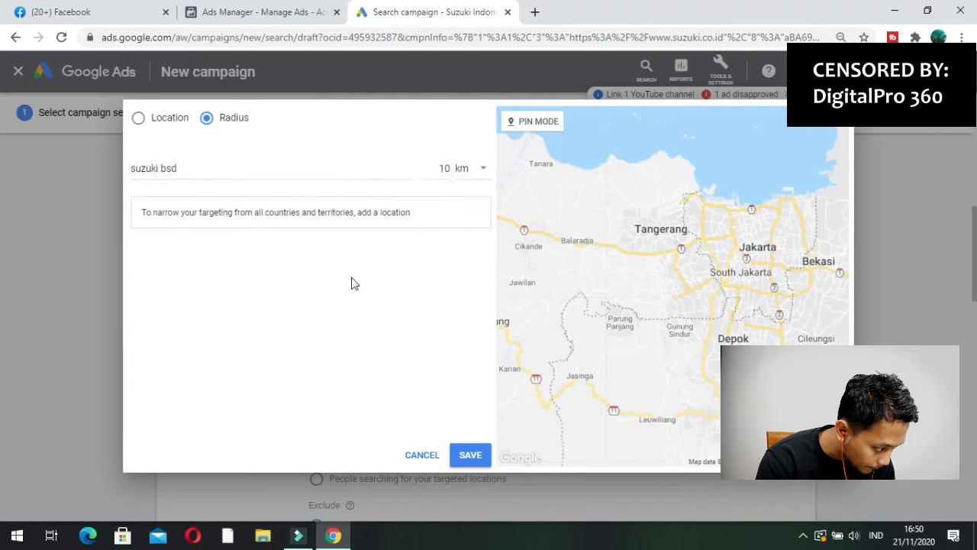
{"action": "left_click", "coordinate": [220, 167]}
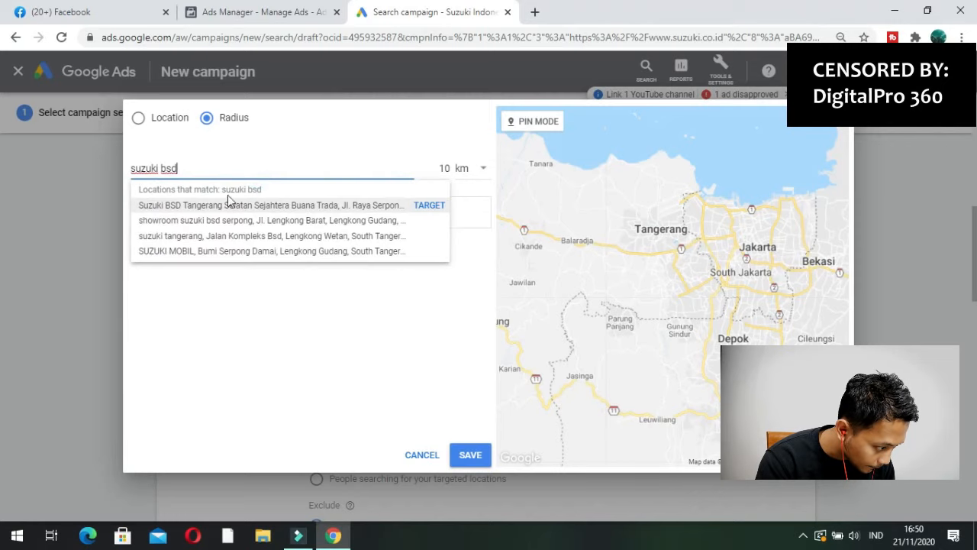
{"action": "left_click", "coordinate": [421, 206]}
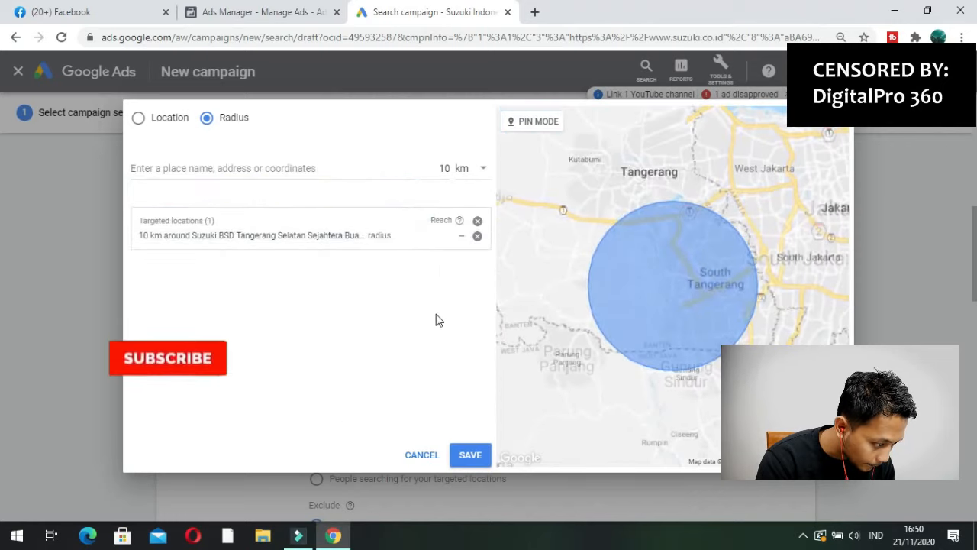
Save the Suzuki BSD location's target radius as 10 km and save the advanced location selection to the campaign.
{"action": "left_click", "coordinate": [463, 238]}
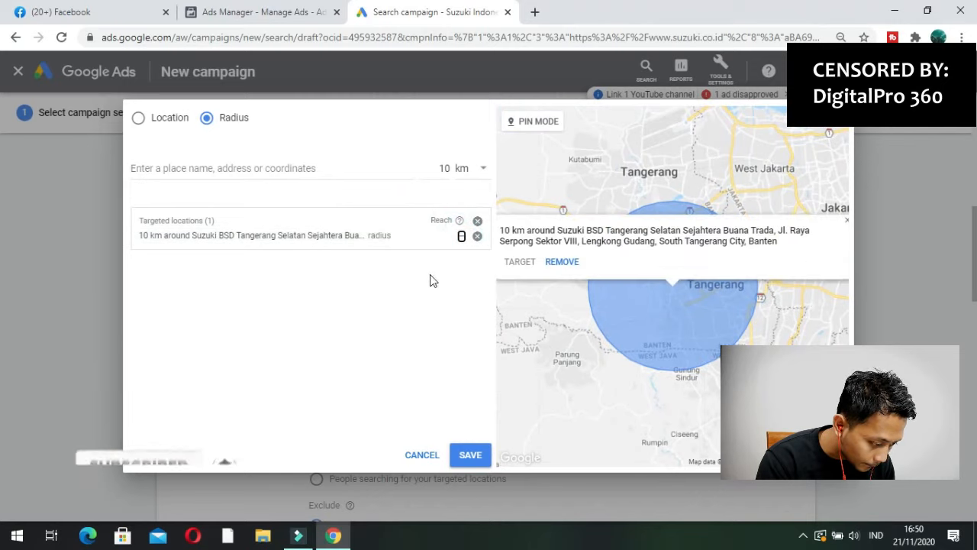
{"action": "left_click", "coordinate": [376, 242]}
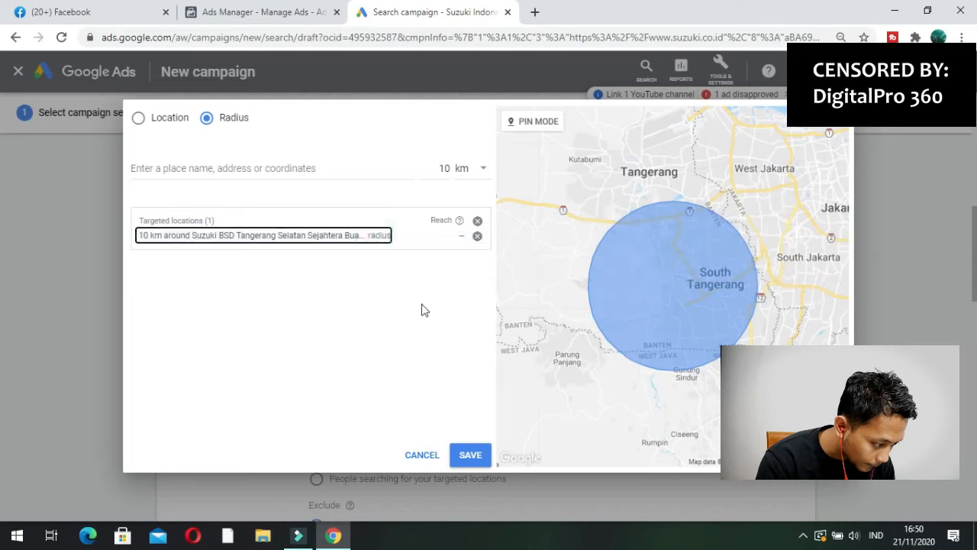
{"action": "left_click", "coordinate": [400, 235]}
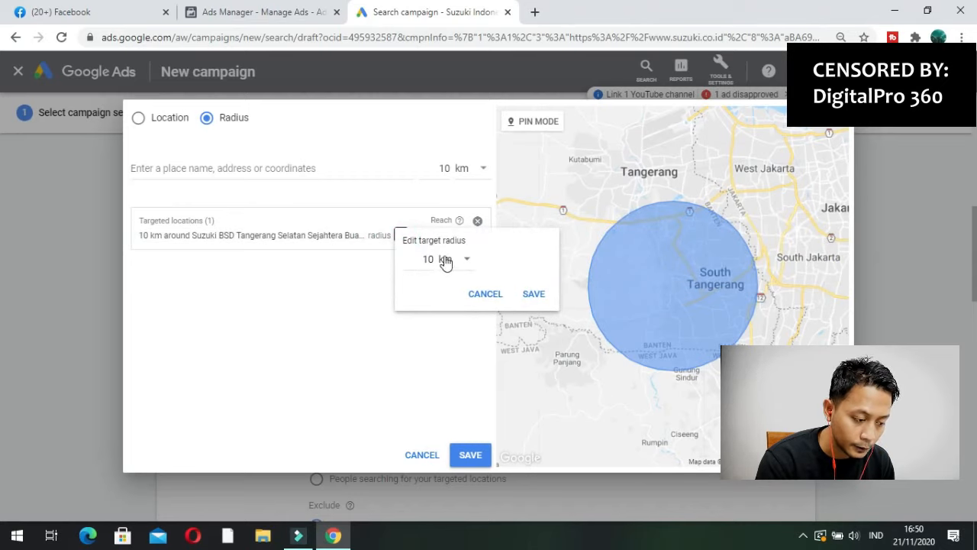
{"action": "left_click", "coordinate": [533, 293]}
{"action": "left_click", "coordinate": [468, 455]}
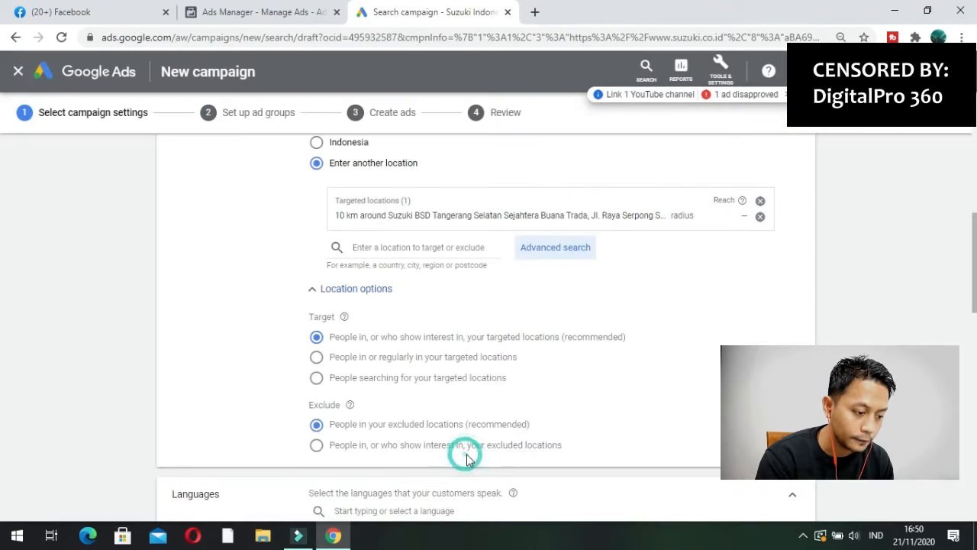